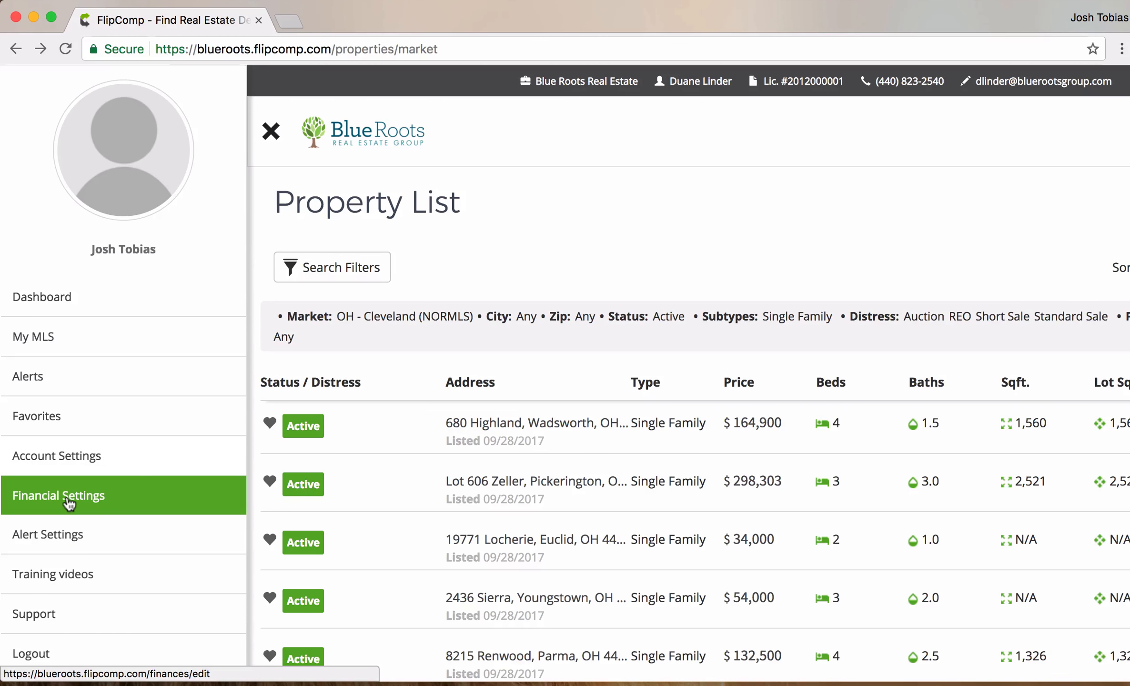
- Open the Financial Settings page from the left sidebar
{"action": "left_click", "coordinate": [69, 503]}
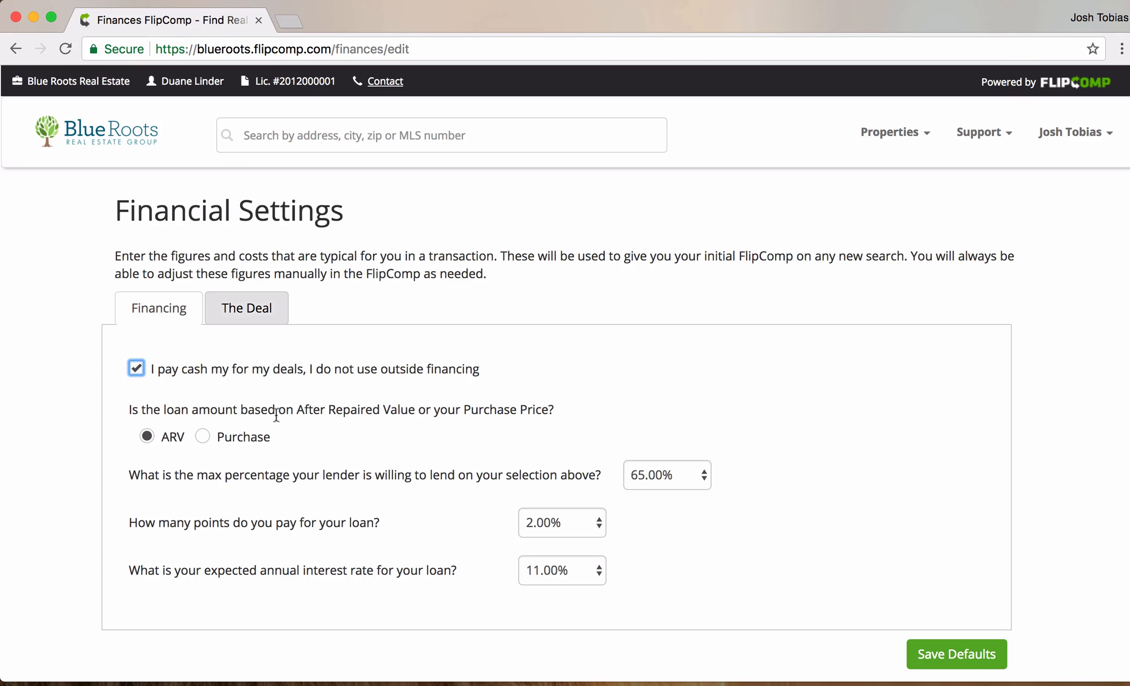
{"action": "scroll", "coordinate": [372, 409], "scroll_direction": "down", "scroll_amount": 1}
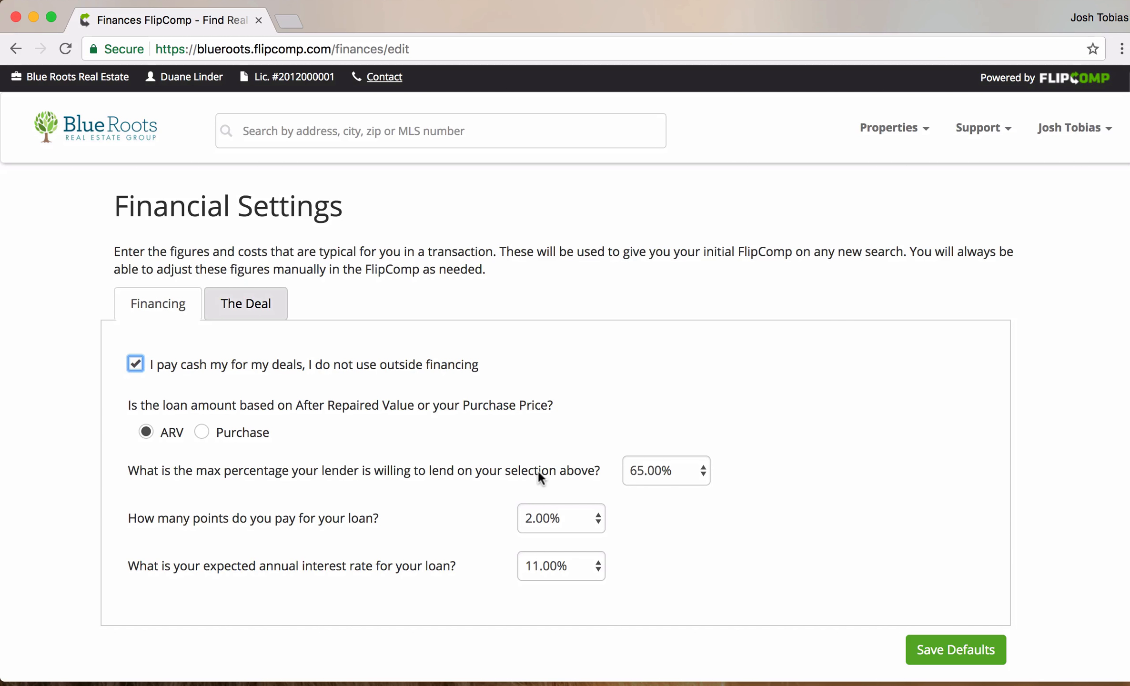
{"action": "left_click_drag", "start_coordinate": [314, 442], "coordinate": [139, 429]}
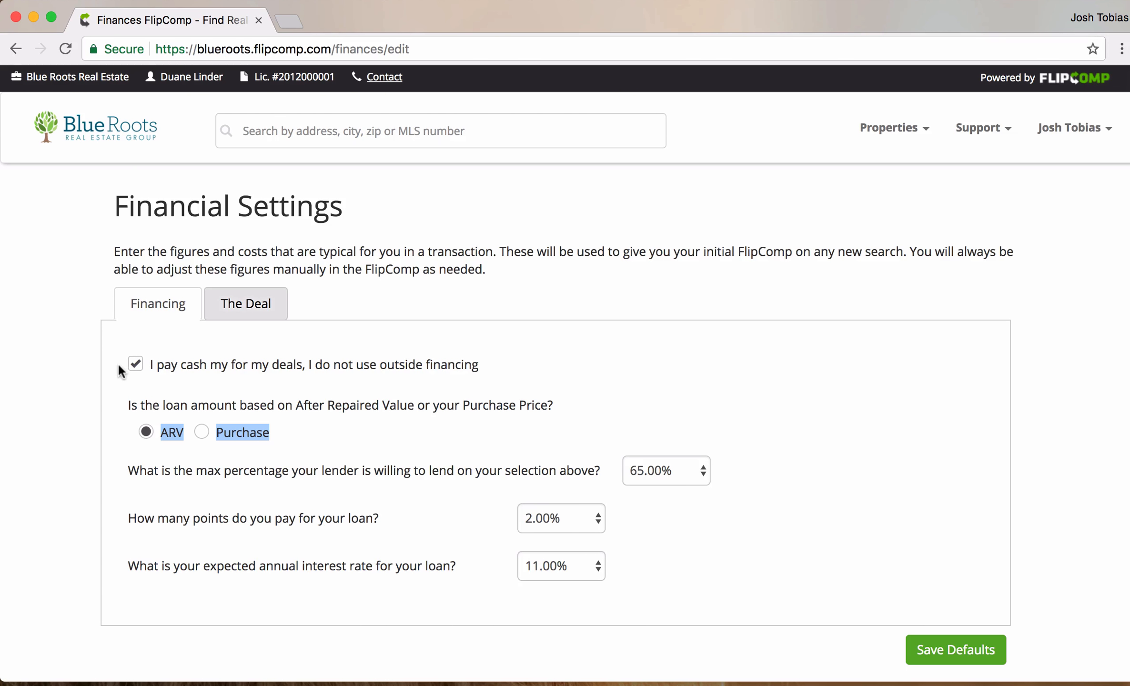
{"action": "left_click", "coordinate": [136, 366]}
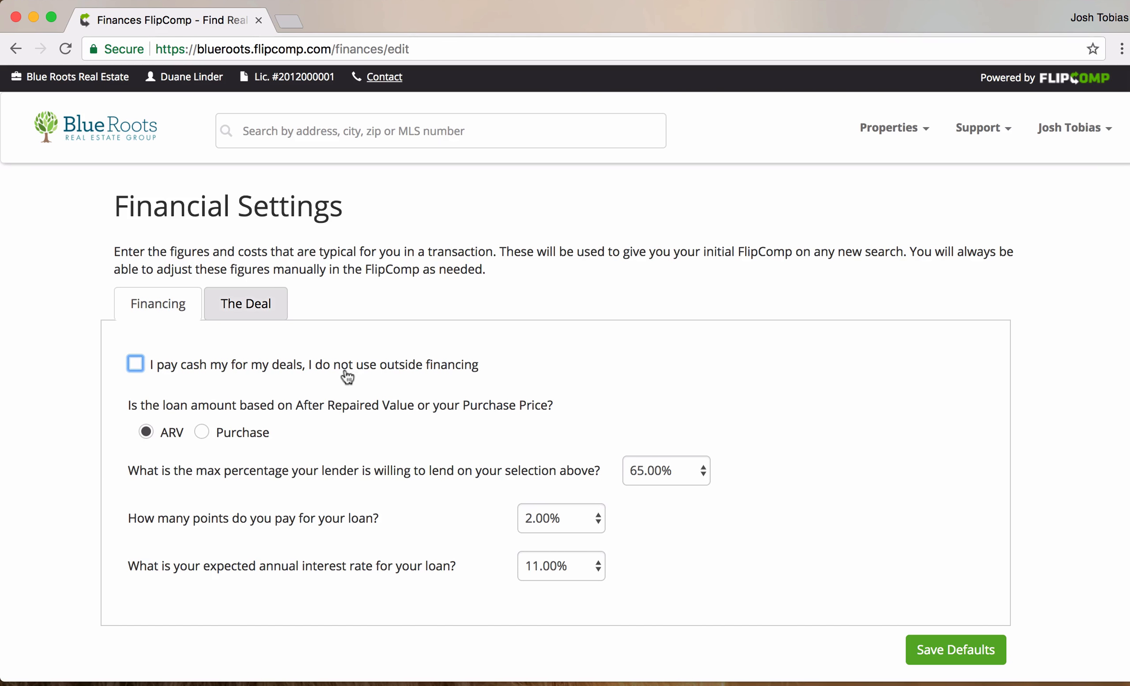
{"action": "left_click", "coordinate": [139, 371]}
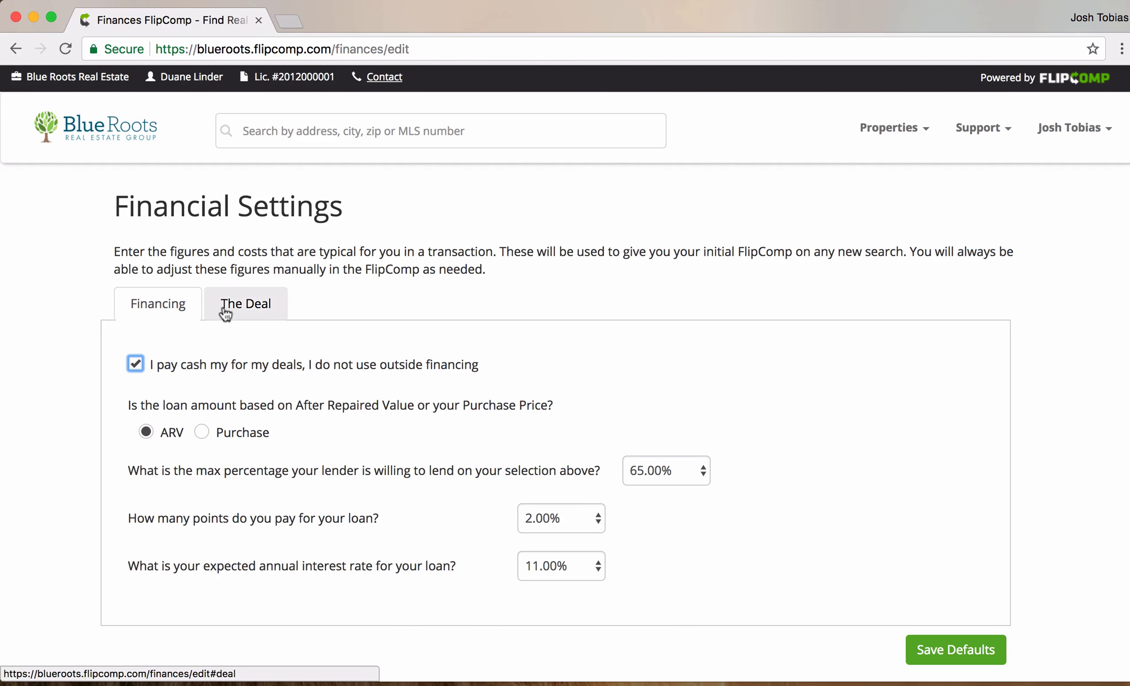
- On the Deal tab, set carrying time to 6 months and minimum profit to 18.00% of ARV
{"action": "left_click", "coordinate": [241, 303]}
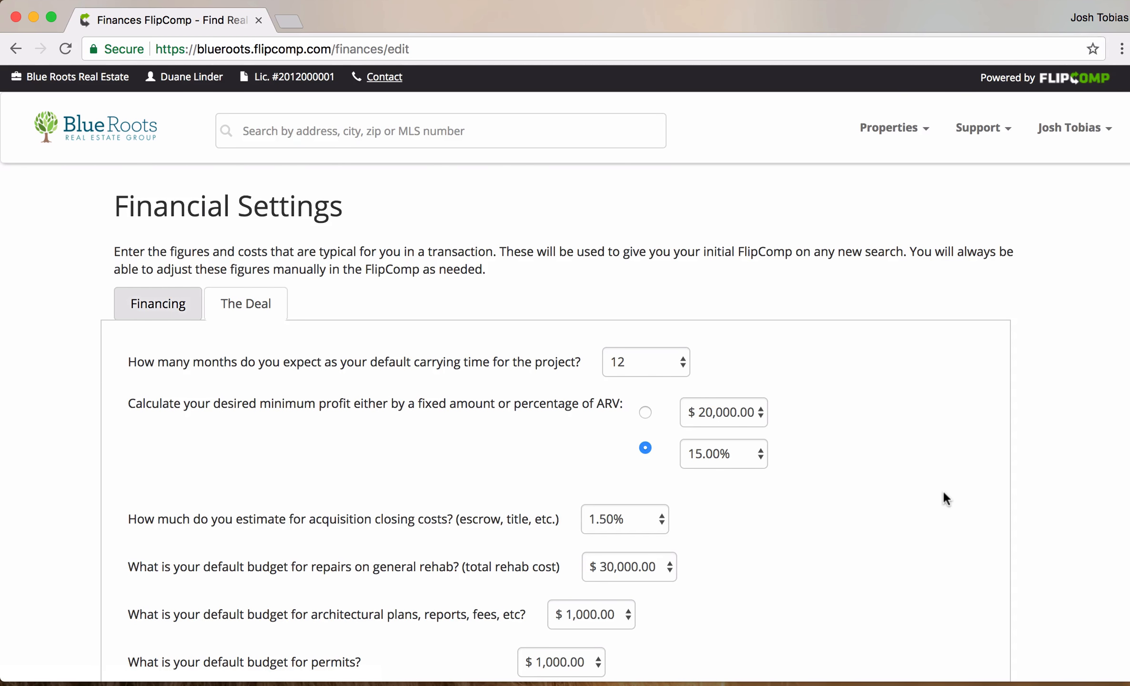
{"action": "scroll", "coordinate": [946, 497], "scroll_direction": "down", "scroll_amount": 5}
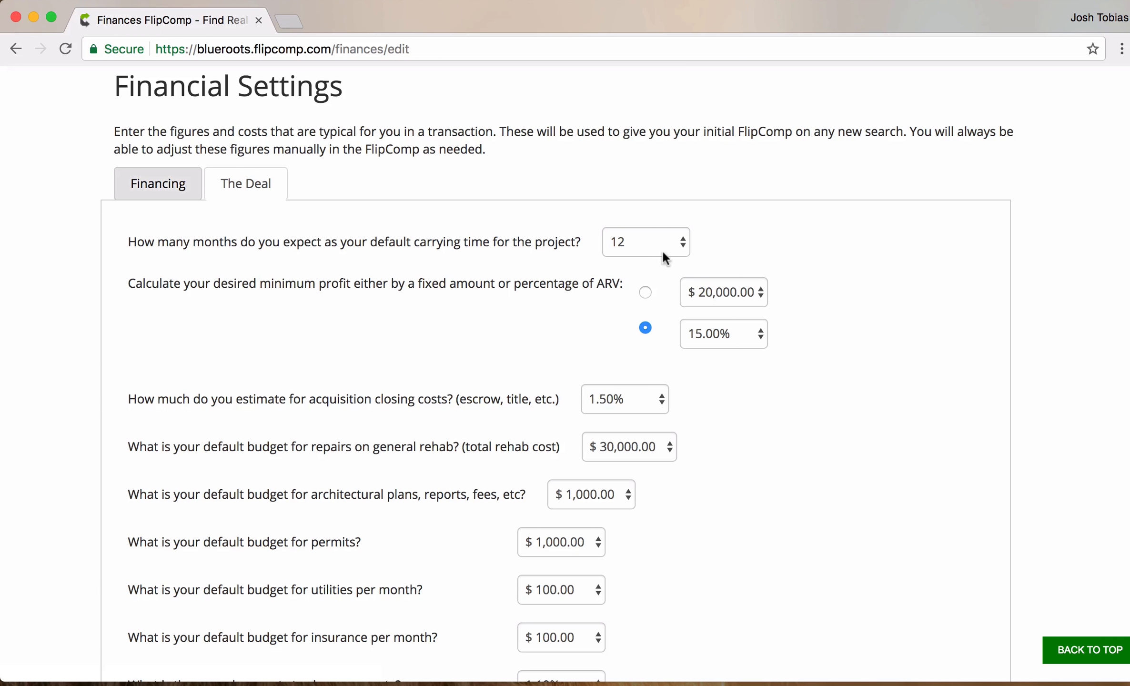
{"action": "left_click", "coordinate": [681, 243]}
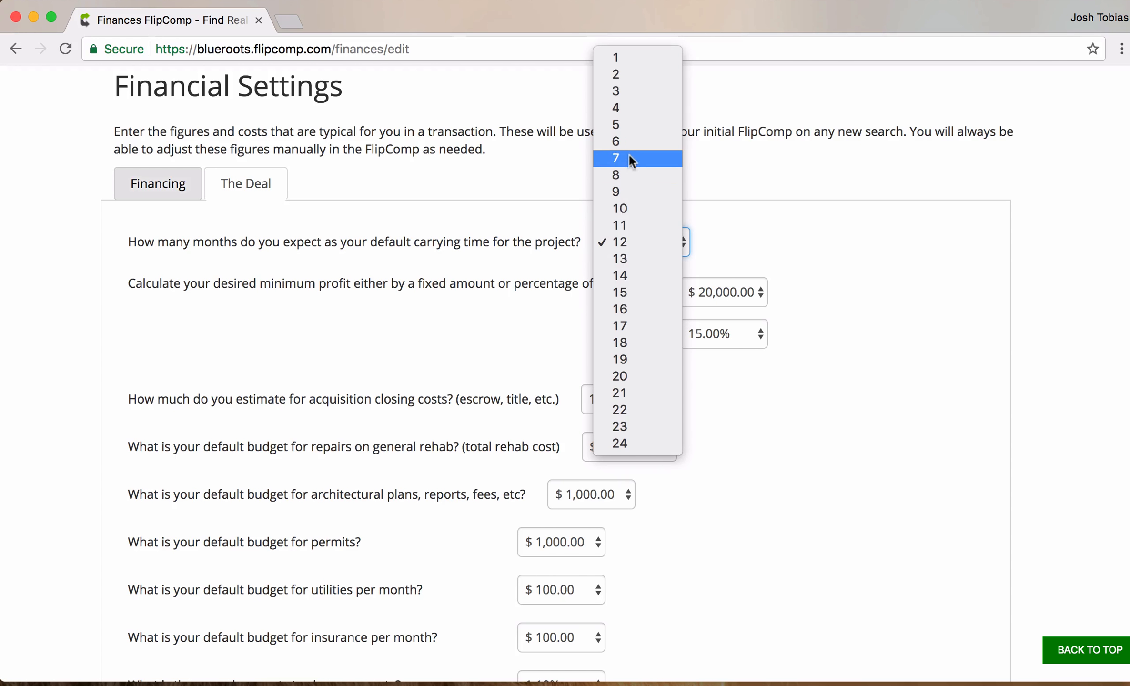
{"action": "left_click", "coordinate": [626, 141]}
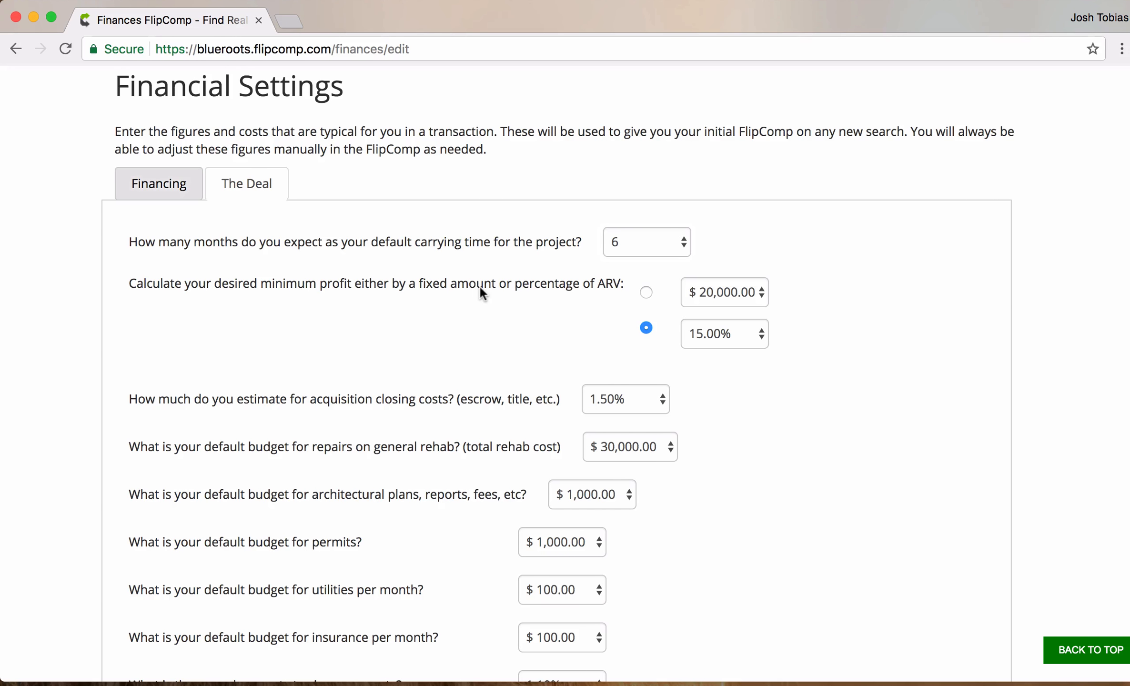
{"action": "scroll", "coordinate": [558, 290], "scroll_direction": "down", "scroll_amount": 1}
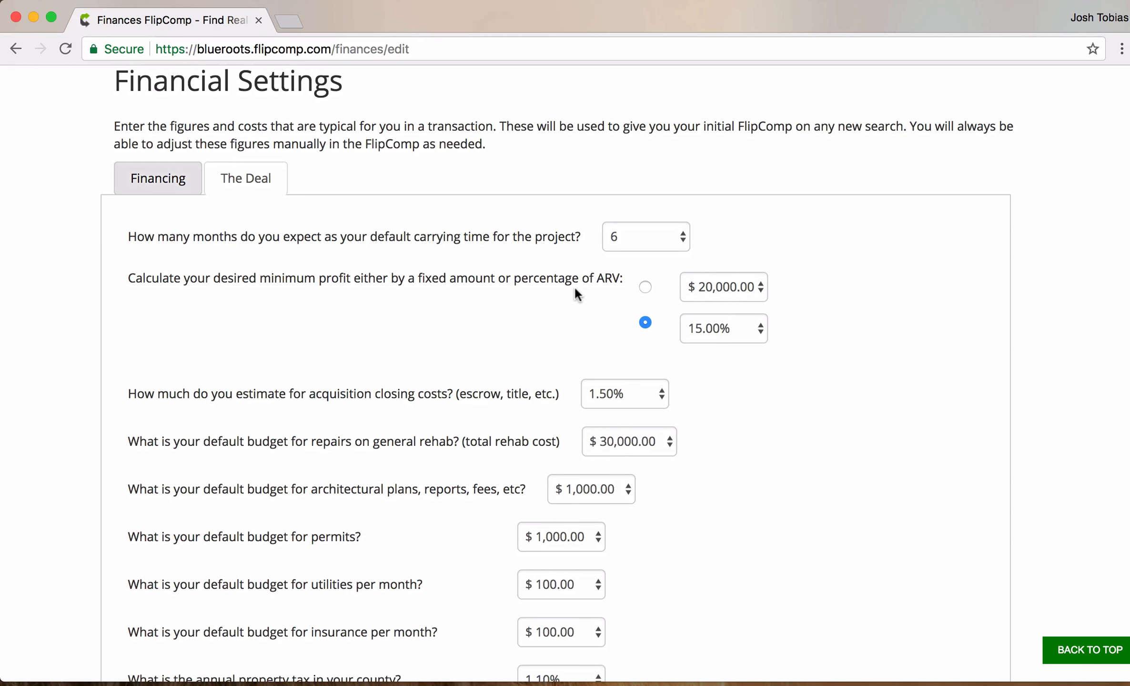
{"action": "left_click", "coordinate": [760, 330]}
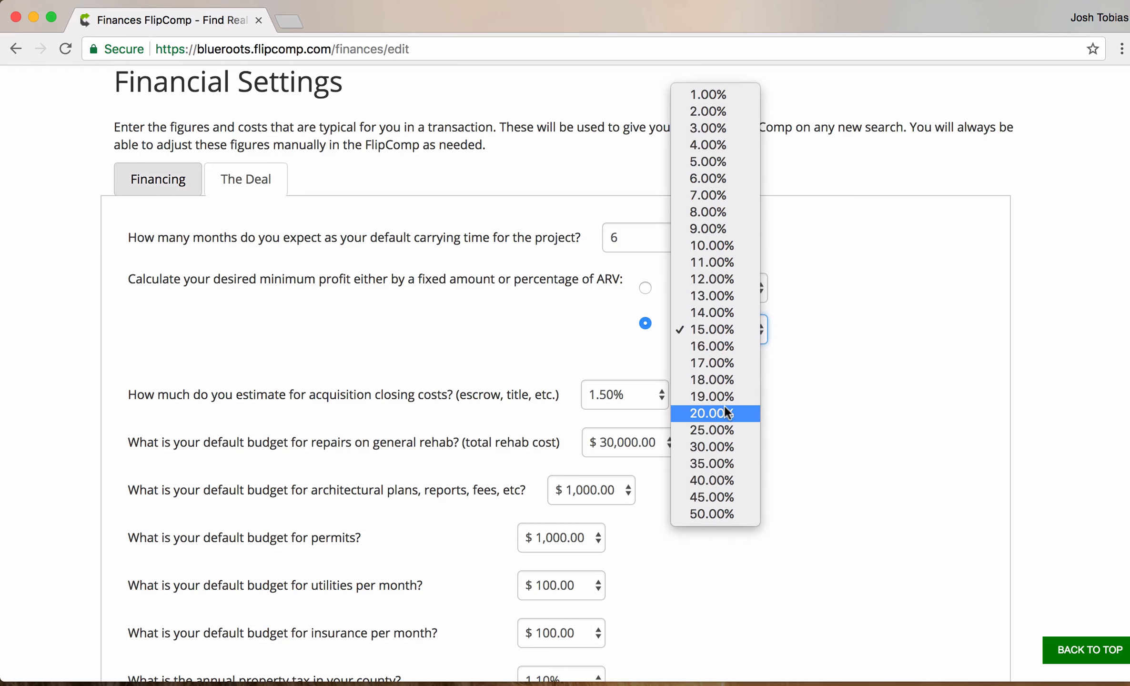
{"action": "left_click", "coordinate": [719, 380]}
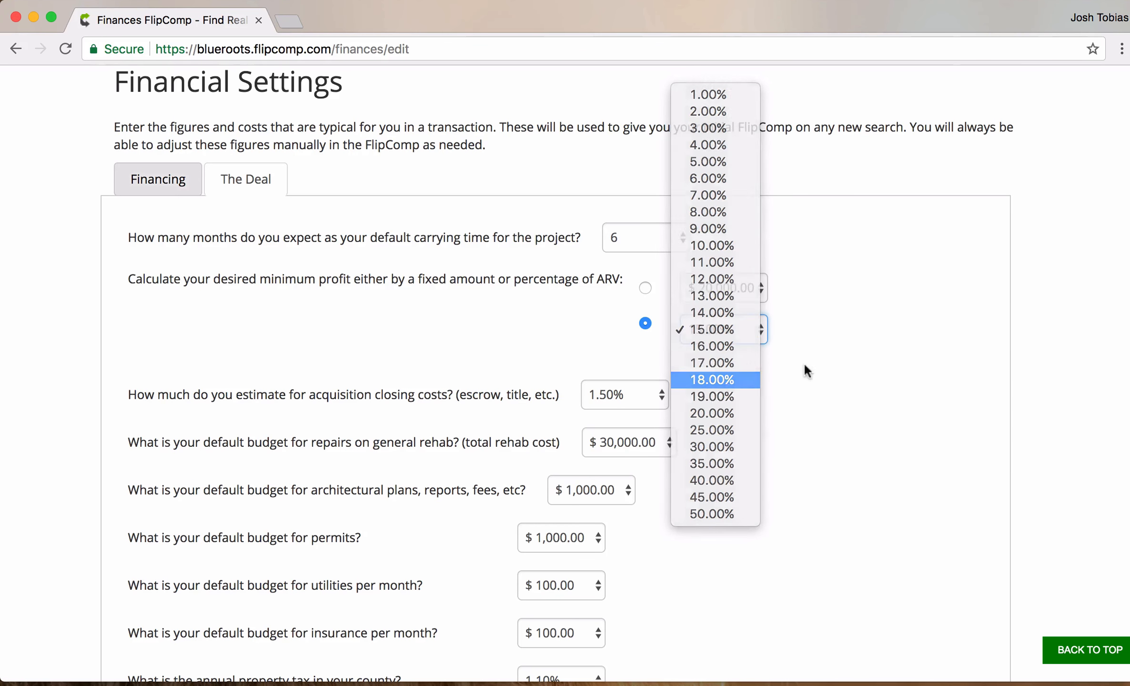
{"action": "scroll", "coordinate": [844, 351], "scroll_direction": "down", "scroll_amount": 3}
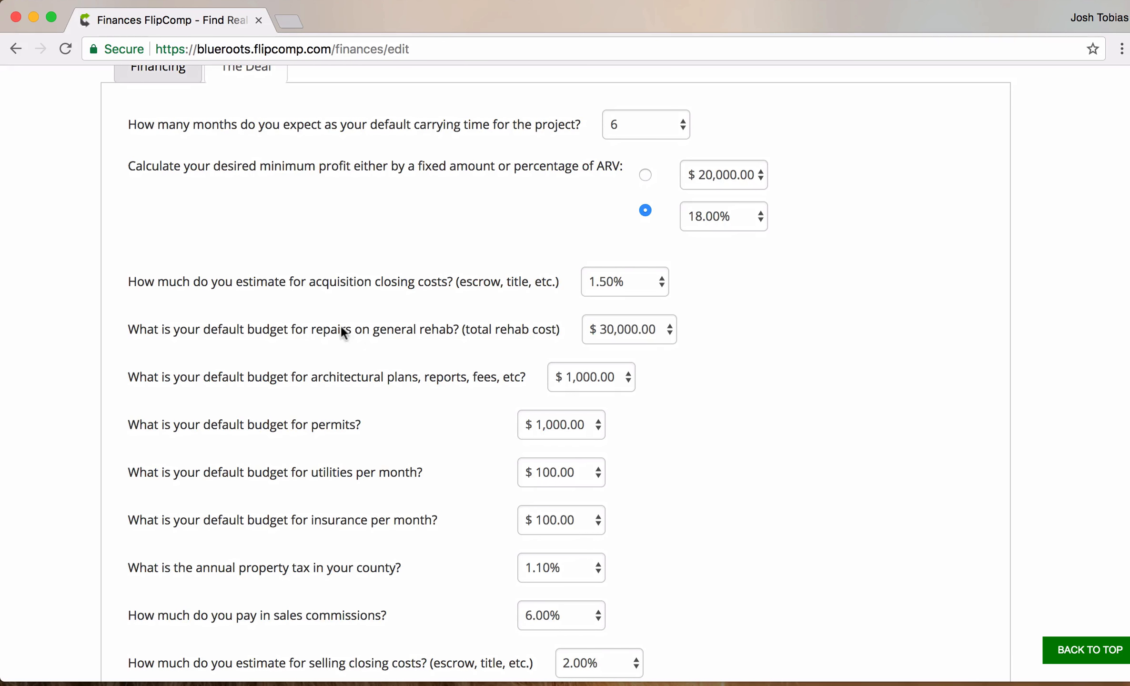
- Choose $25,000.00 in the repairs on general rehab dropdown, replacing $30,000.00
{"action": "scroll", "coordinate": [294, 319], "scroll_direction": "down", "scroll_amount": 1}
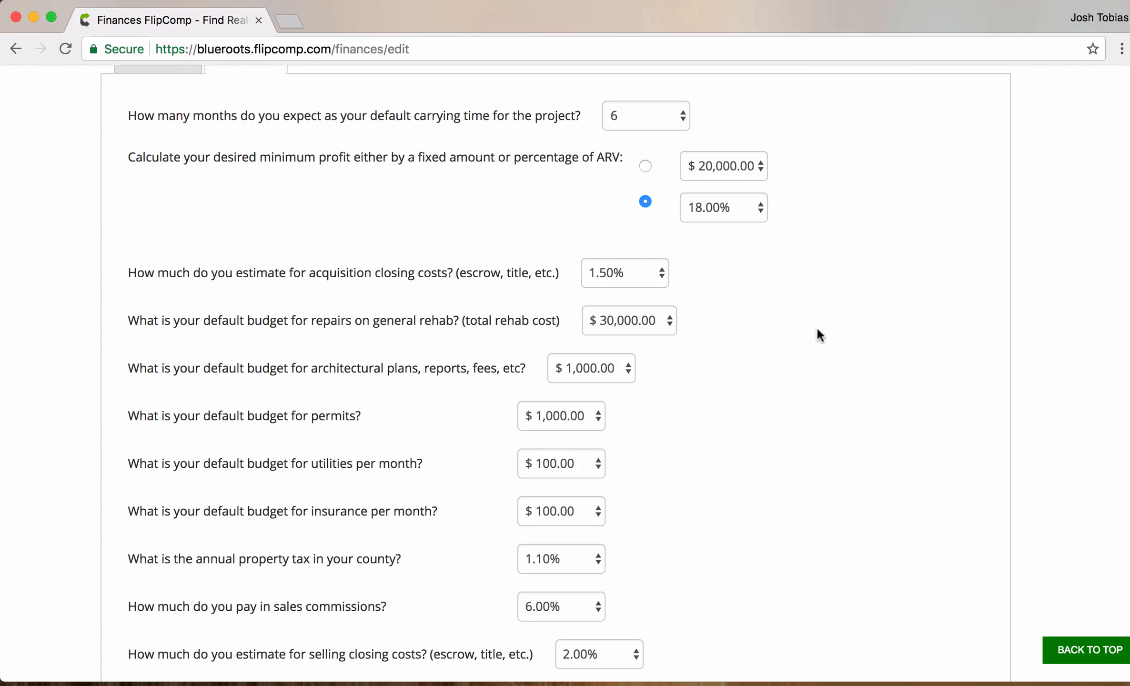
{"action": "scroll", "coordinate": [450, 277], "scroll_direction": "down", "scroll_amount": 2}
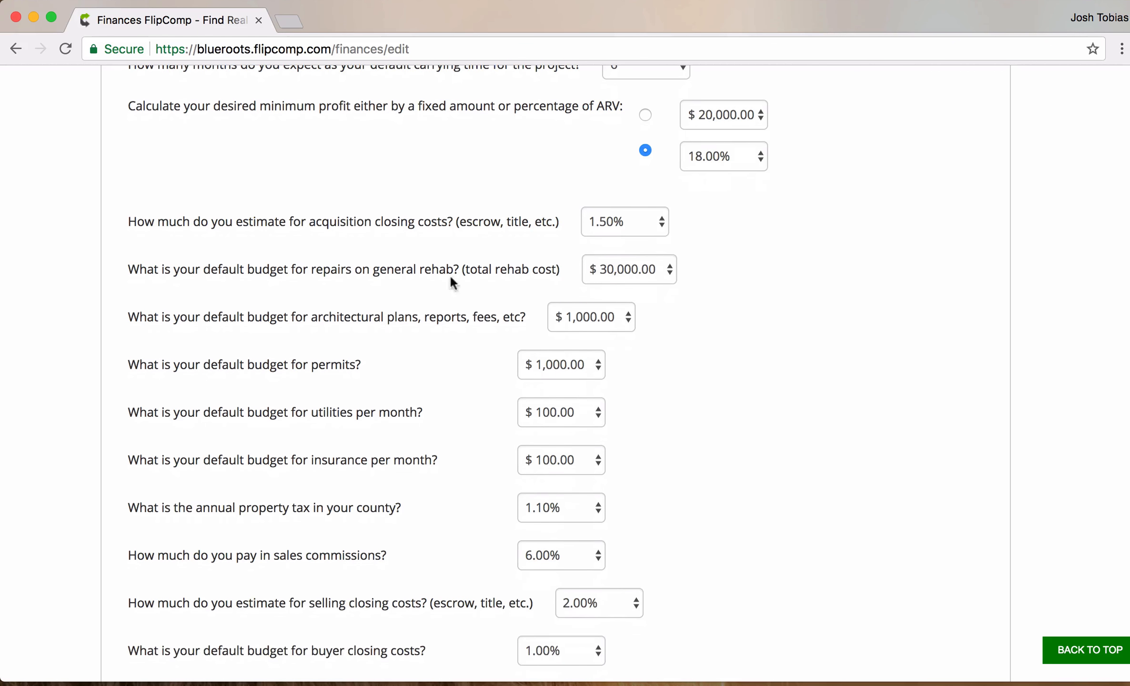
{"action": "left_click", "coordinate": [668, 272]}
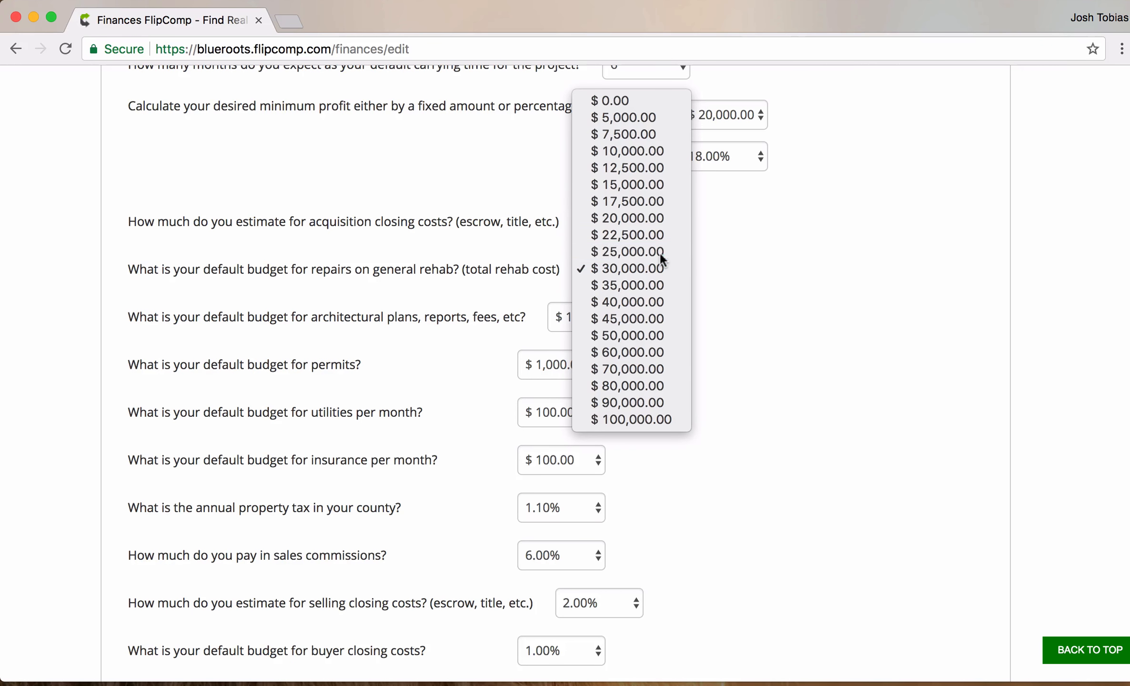
{"action": "left_click", "coordinate": [663, 256]}
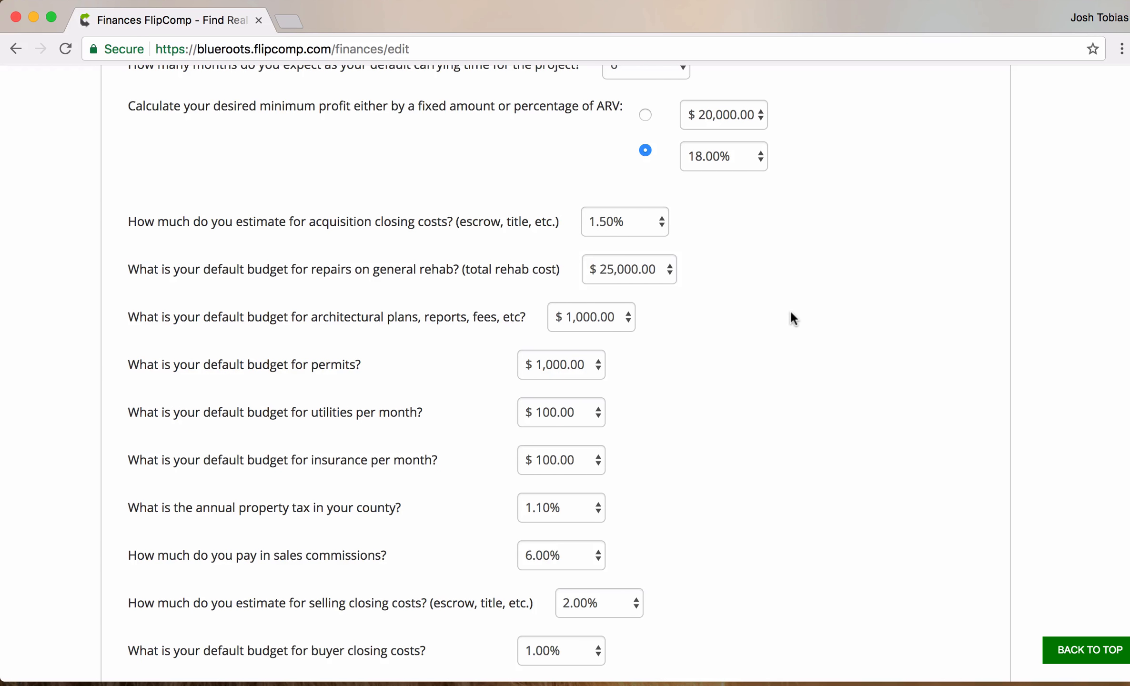
{"action": "scroll", "coordinate": [793, 318], "scroll_direction": "down", "scroll_amount": 2}
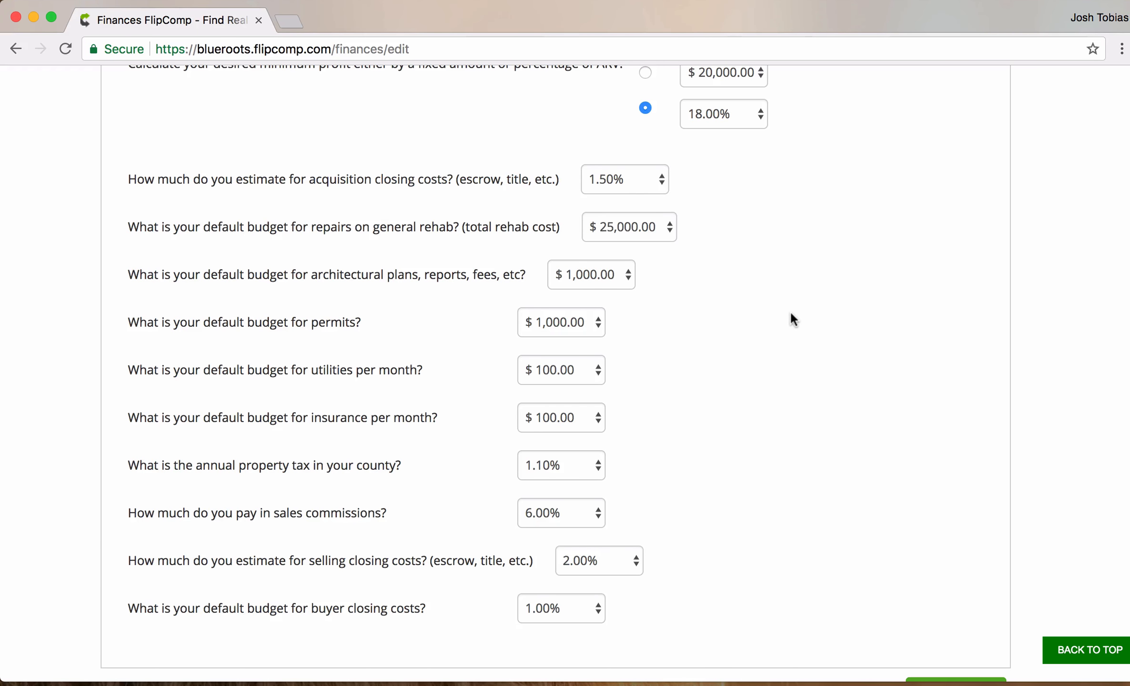
{"action": "scroll", "coordinate": [792, 316], "scroll_direction": "down", "scroll_amount": 5}
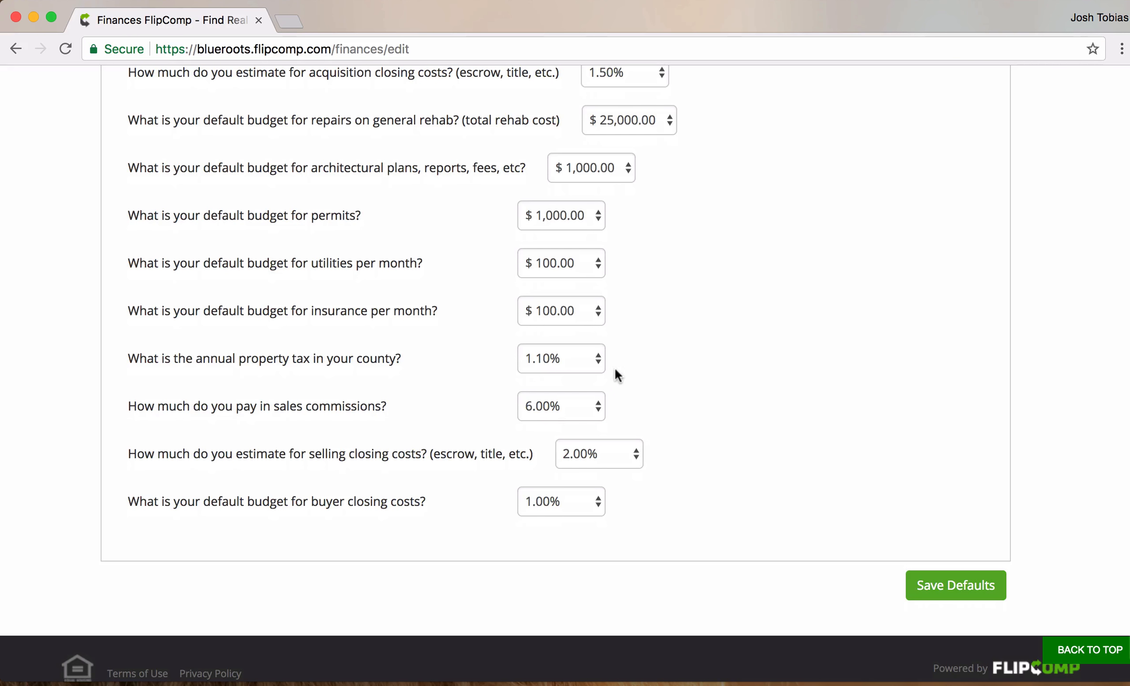
- Keep property tax at 1.10%, set sales commissions to 5.00% and selling closing costs to 1.00%
{"action": "left_click", "coordinate": [598, 364]}
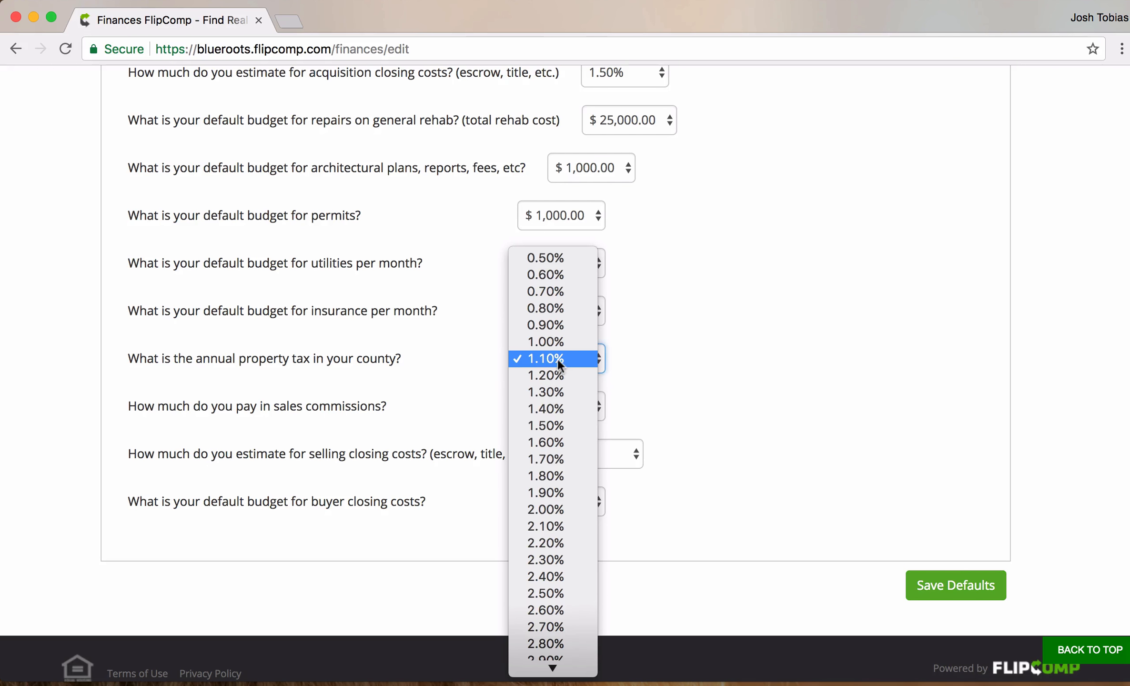
{"action": "left_click", "coordinate": [557, 358]}
{"action": "scroll", "coordinate": [848, 365], "scroll_direction": "down", "scroll_amount": 2}
{"action": "left_click", "coordinate": [598, 373]}
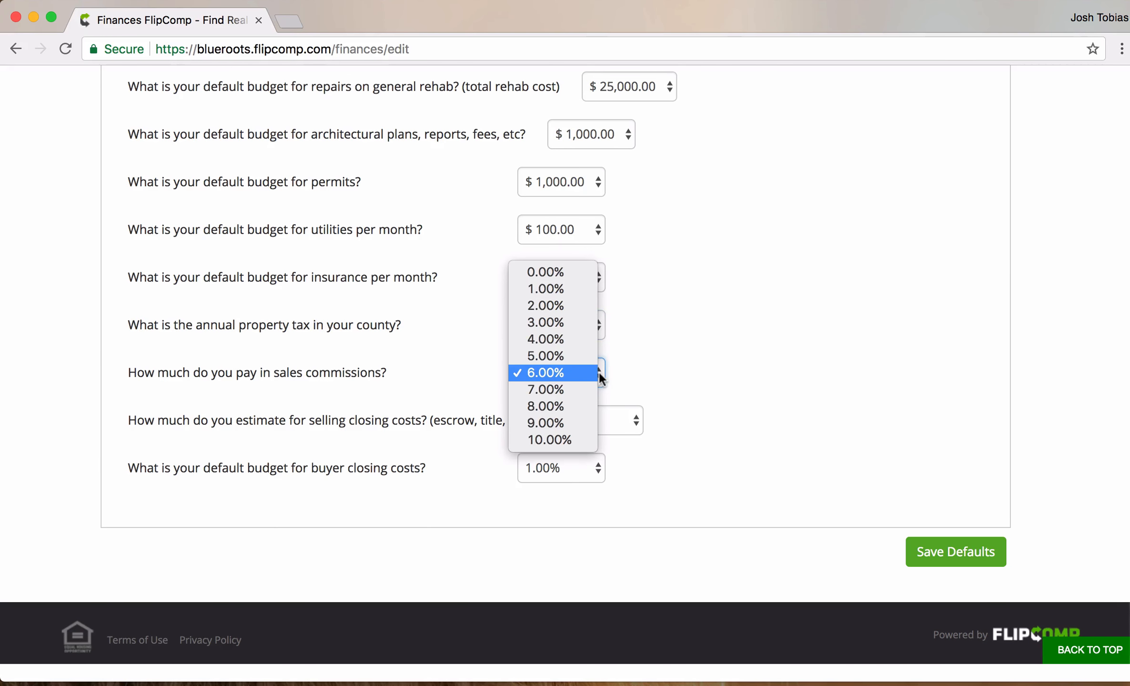
{"action": "left_click", "coordinate": [550, 356]}
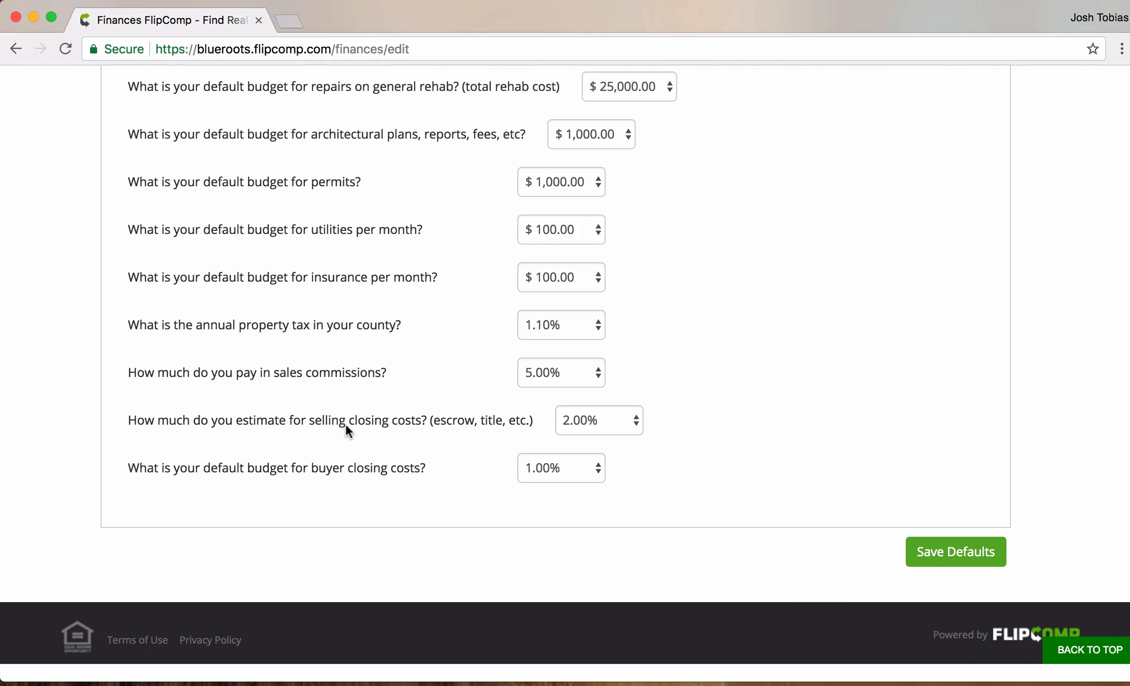
{"action": "left_click", "coordinate": [637, 422]}
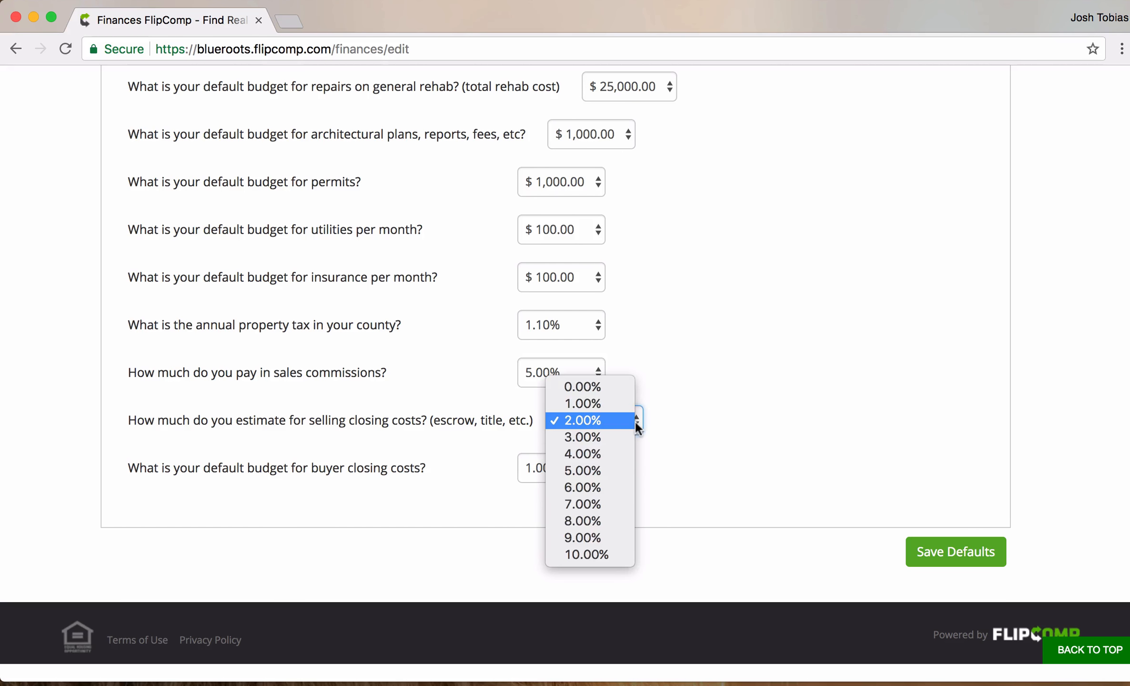
{"action": "left_click", "coordinate": [611, 405]}
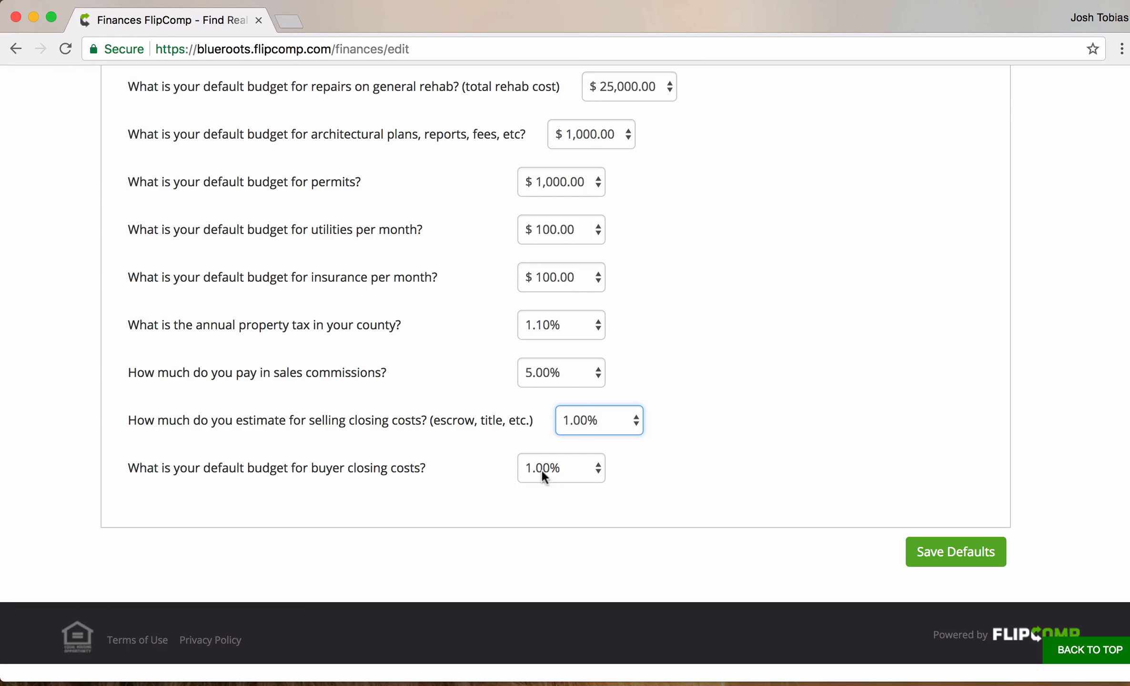
- Leave buyer closing costs at 1.00% and save the settings as defaults
{"action": "left_click", "coordinate": [599, 472]}
{"action": "left_click", "coordinate": [581, 468]}
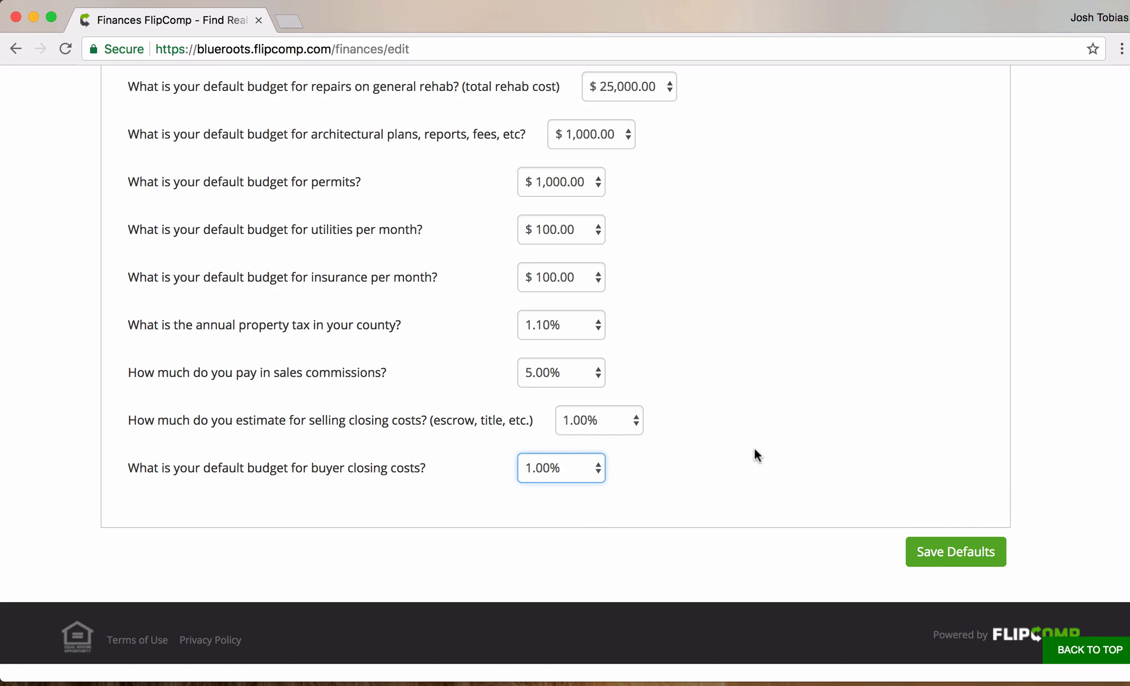
{"action": "left_click", "coordinate": [958, 551]}
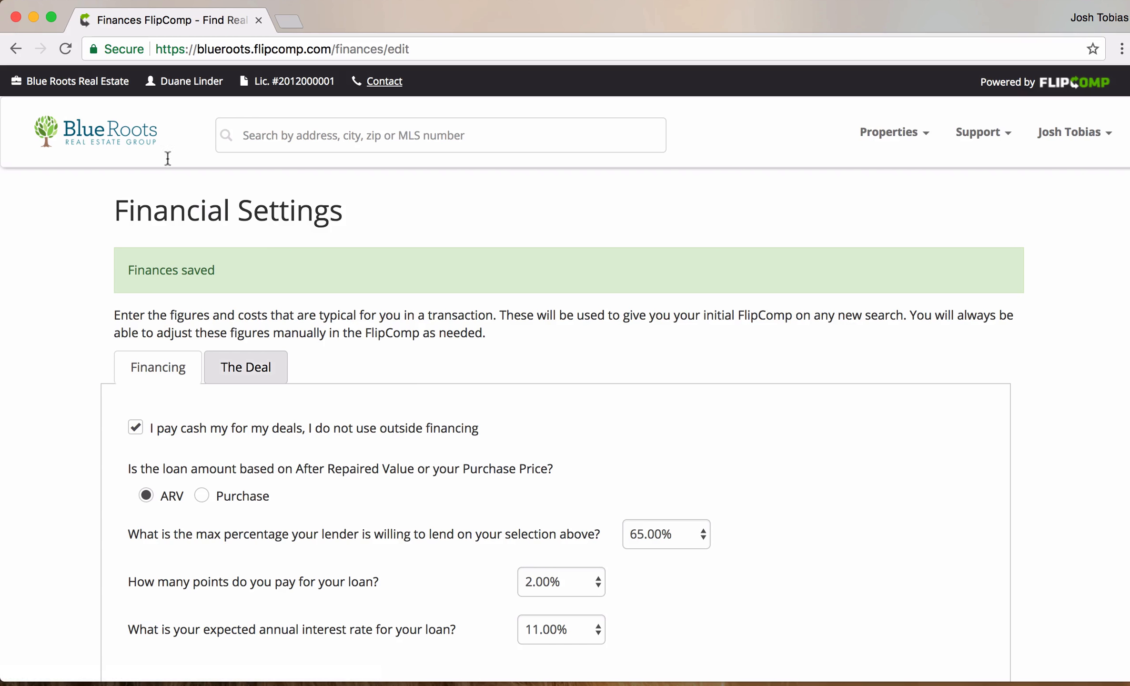
{"action": "left_click", "coordinate": [106, 139]}
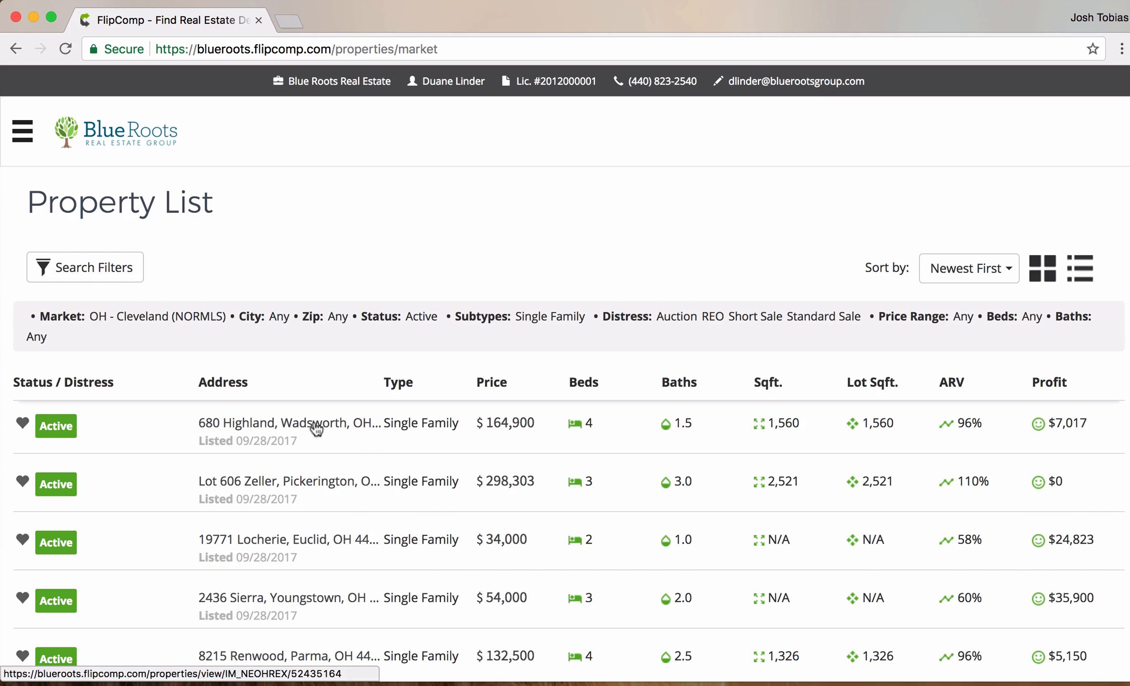
{"action": "left_click", "coordinate": [316, 428]}
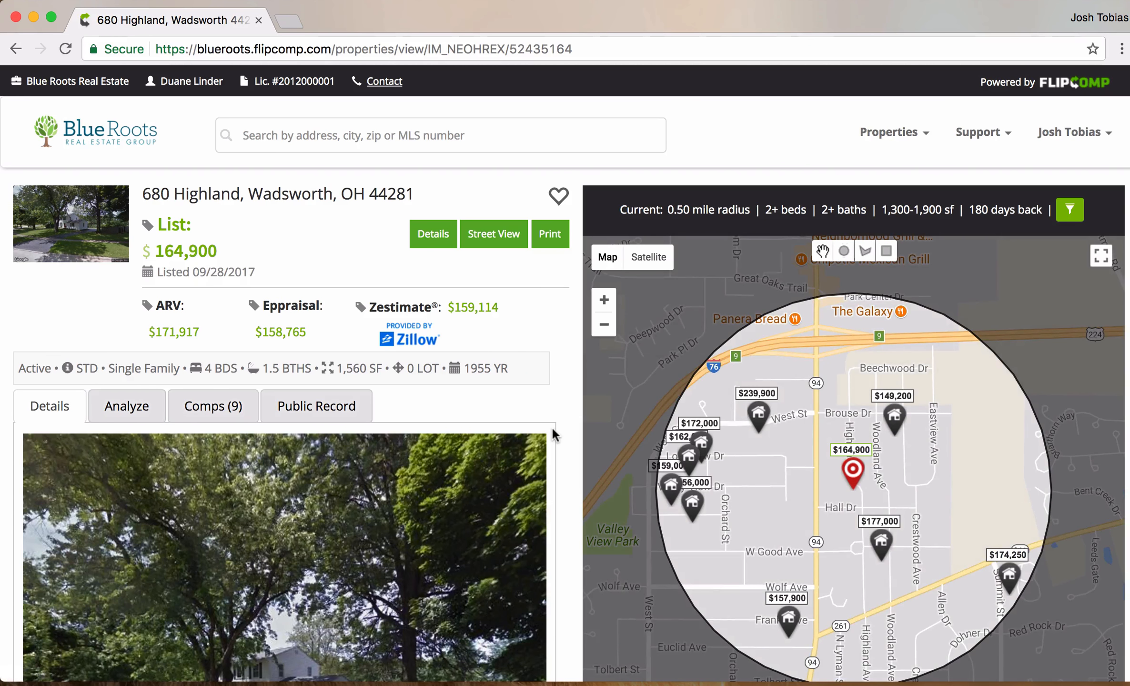
{"action": "left_click", "coordinate": [143, 411]}
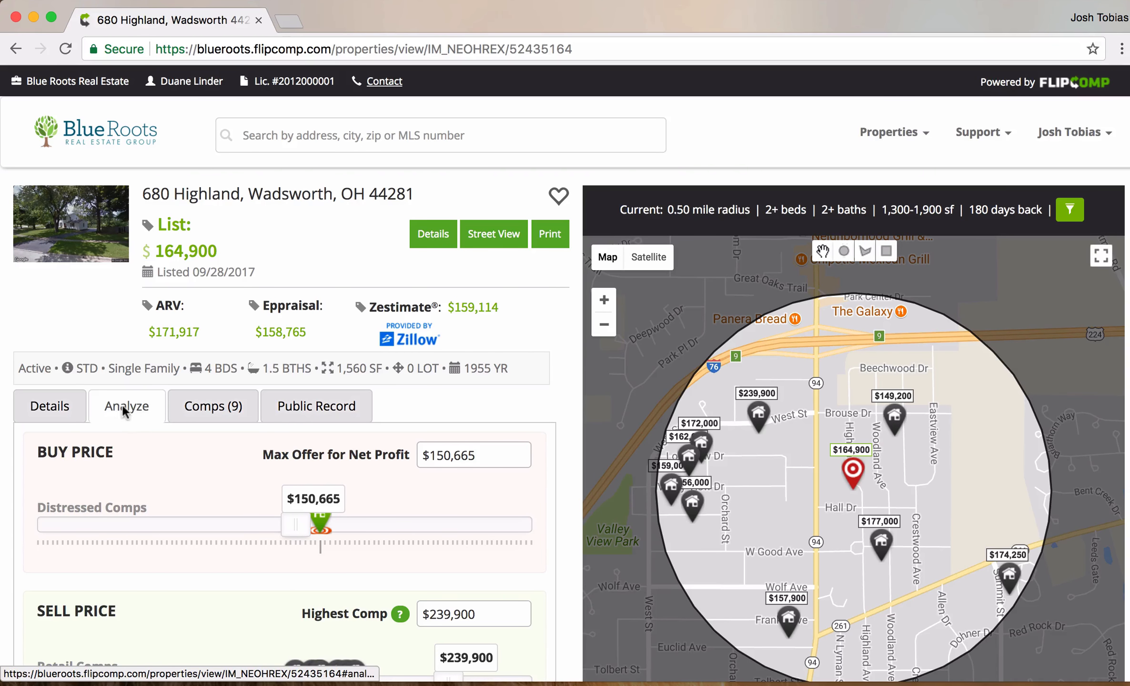
{"action": "scroll", "coordinate": [575, 434], "scroll_direction": "down", "scroll_amount": 4}
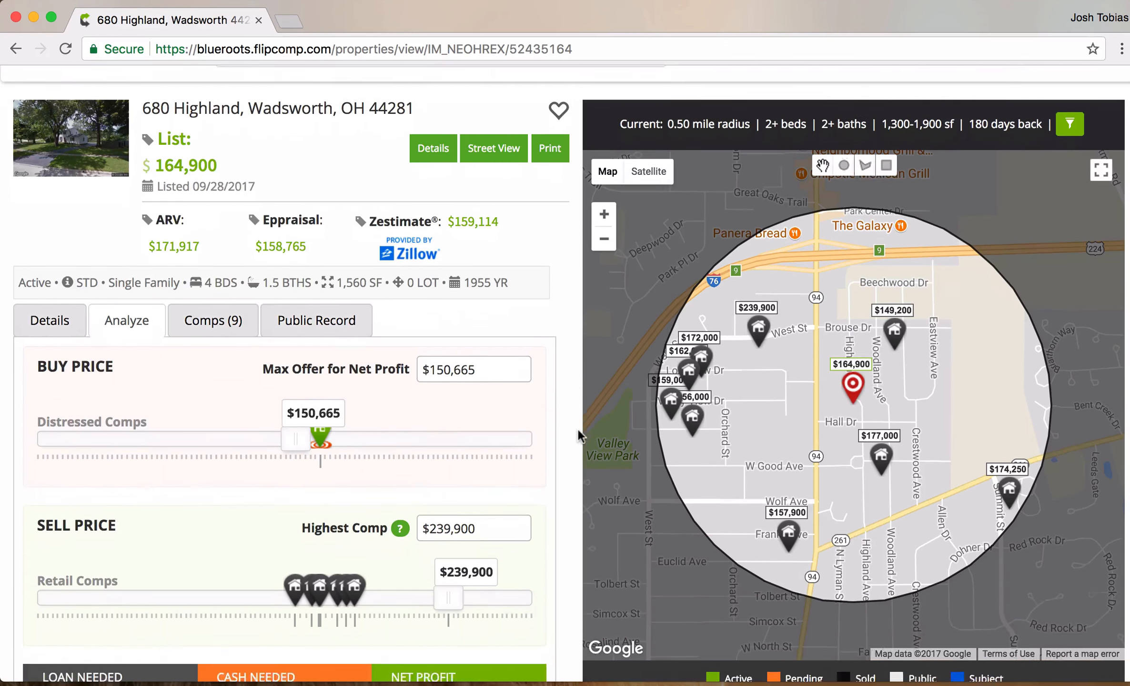
{"action": "scroll", "coordinate": [578, 429], "scroll_direction": "down", "scroll_amount": 1}
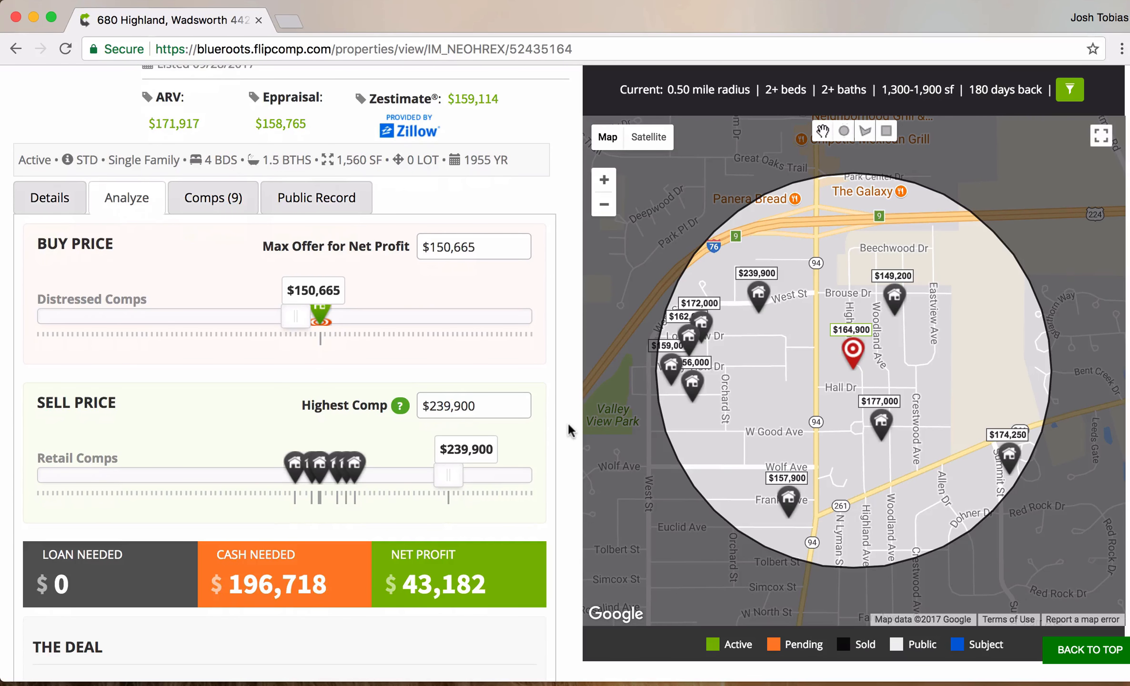
{"action": "scroll", "coordinate": [569, 430], "scroll_direction": "down", "scroll_amount": 1}
{"action": "scroll", "coordinate": [568, 422], "scroll_direction": "down", "scroll_amount": 6}
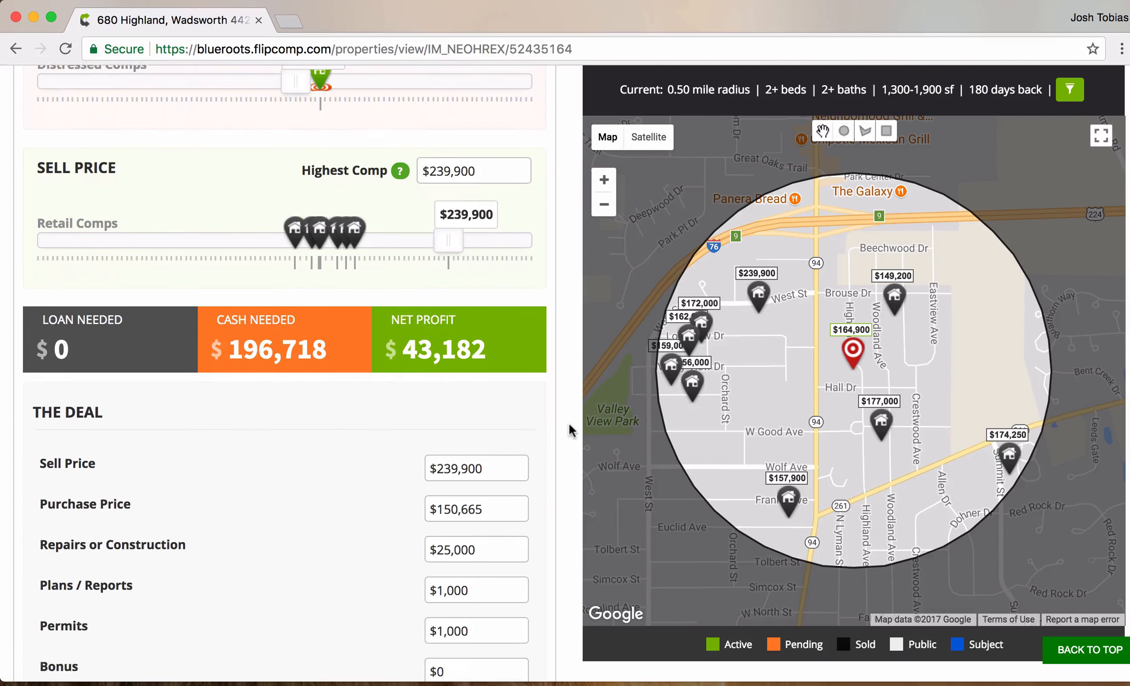
{"action": "scroll", "coordinate": [568, 422], "scroll_direction": "up", "scroll_amount": 1}
{"action": "left_click_drag", "start_coordinate": [105, 397], "coordinate": [33, 396]}
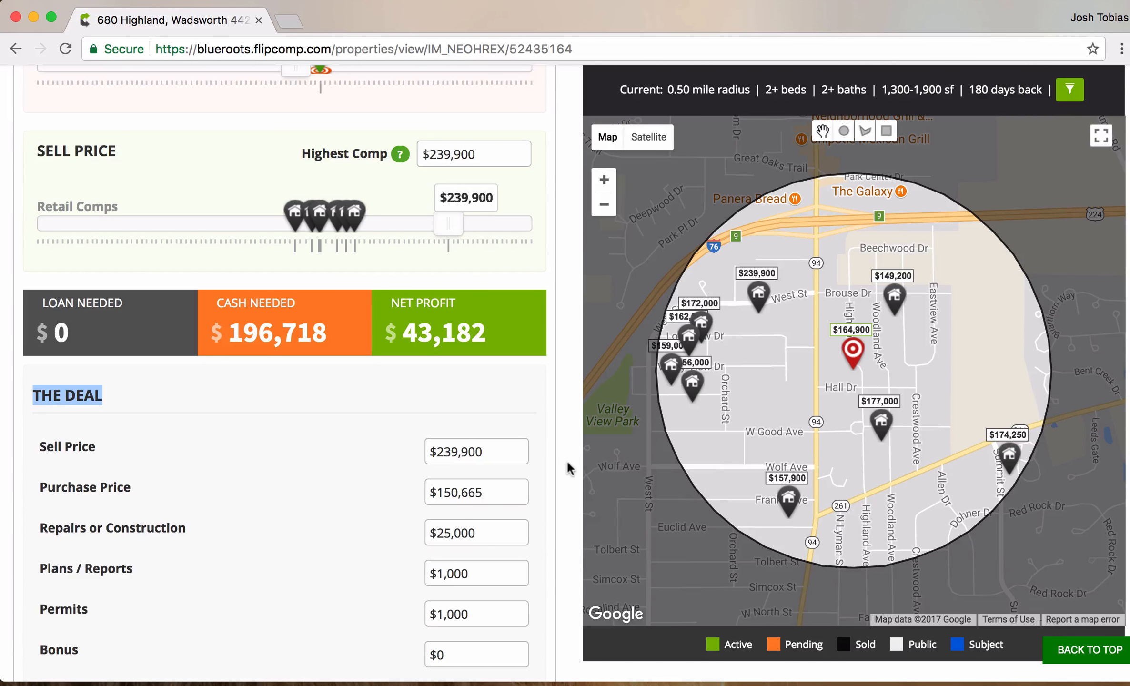
{"action": "scroll", "coordinate": [570, 469], "scroll_direction": "down", "scroll_amount": 1}
{"action": "scroll", "coordinate": [571, 469], "scroll_direction": "down", "scroll_amount": 2}
{"action": "scroll", "coordinate": [571, 470], "scroll_direction": "down", "scroll_amount": 1}
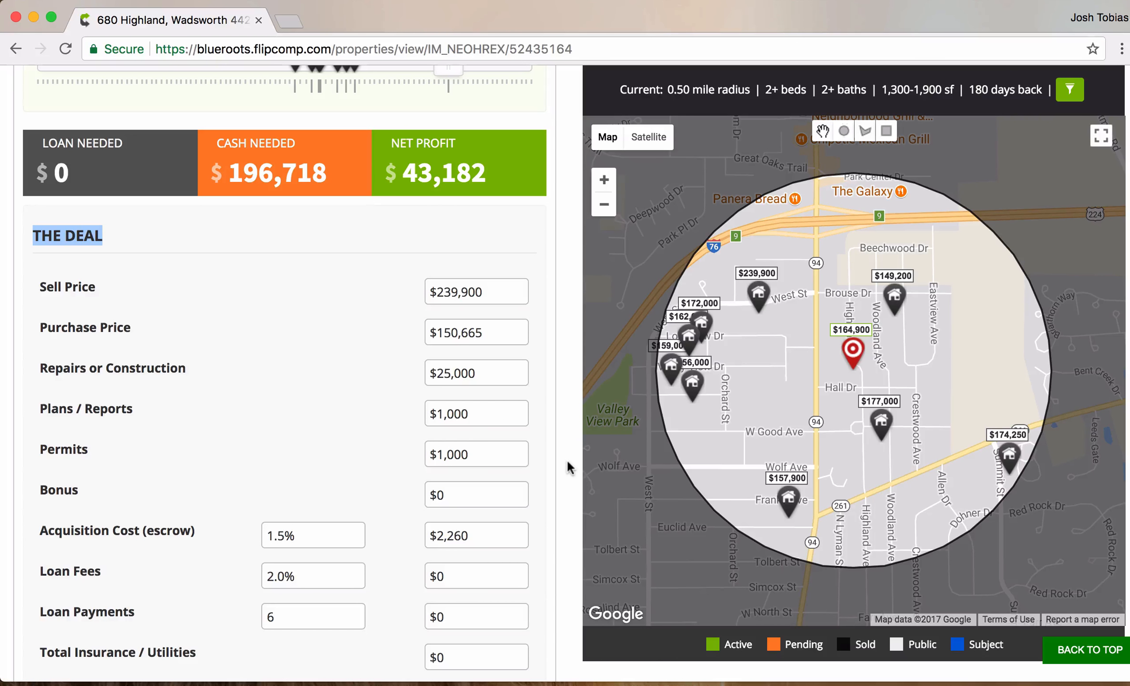
- Point out the current repairs amount and review the cost rows down to the $43,182 profit
{"action": "left_click", "coordinate": [483, 365]}
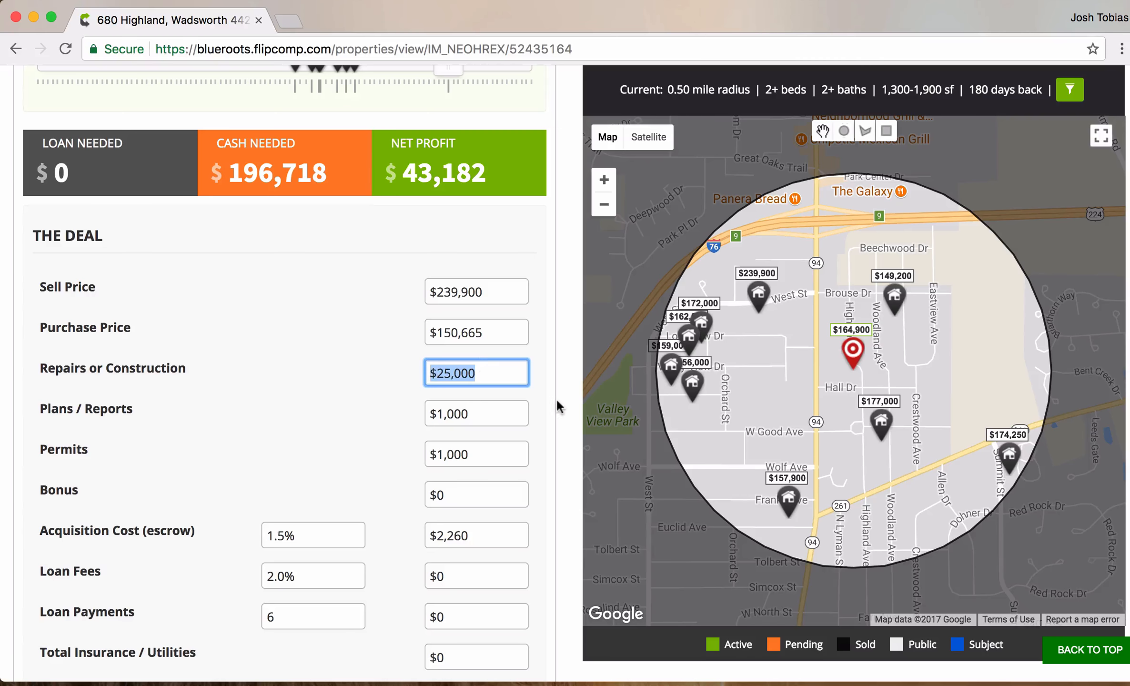
{"action": "left_click", "coordinate": [564, 416]}
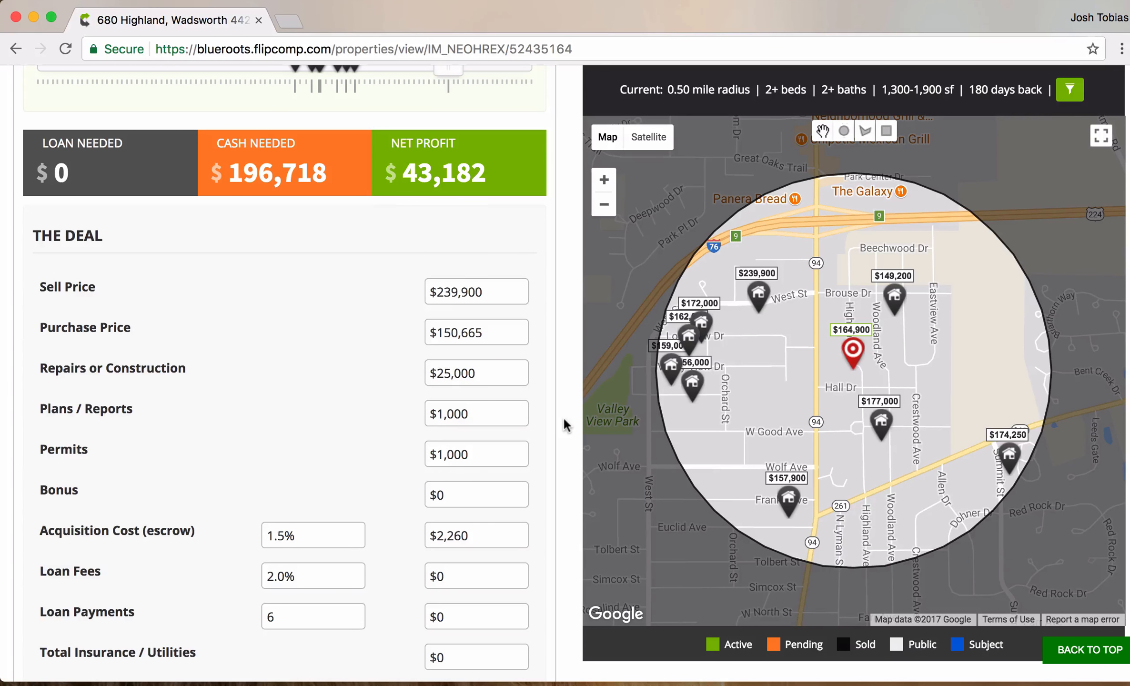
{"action": "scroll", "coordinate": [563, 417], "scroll_direction": "down", "scroll_amount": 5}
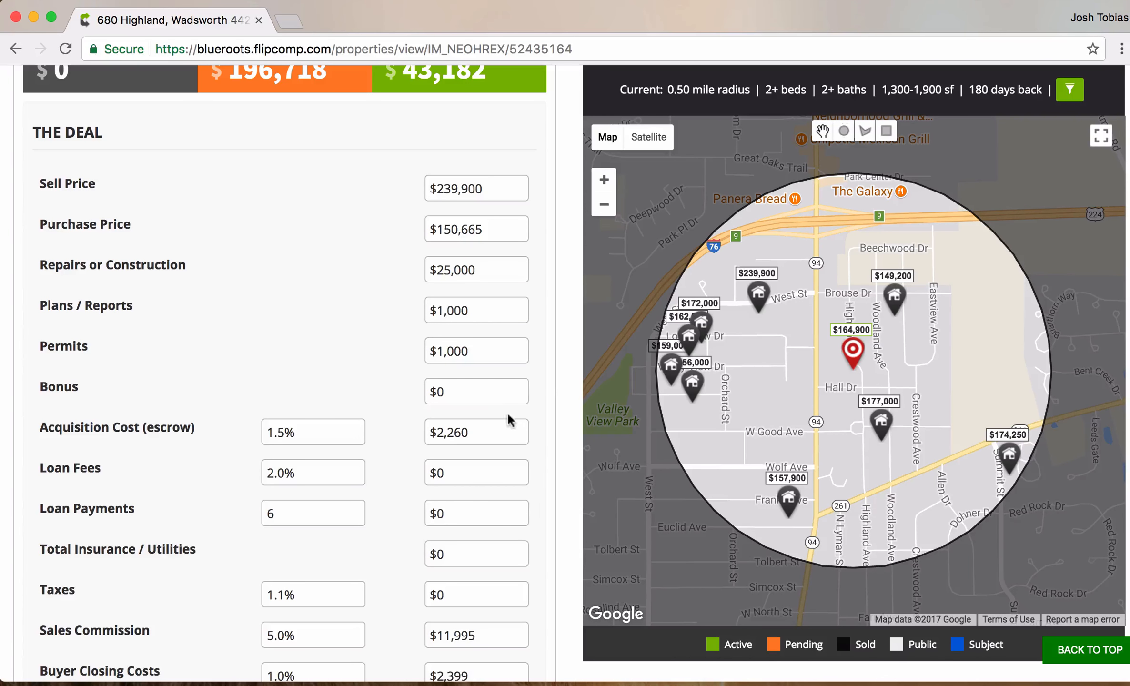
{"action": "scroll", "coordinate": [592, 461], "scroll_direction": "down", "scroll_amount": 2}
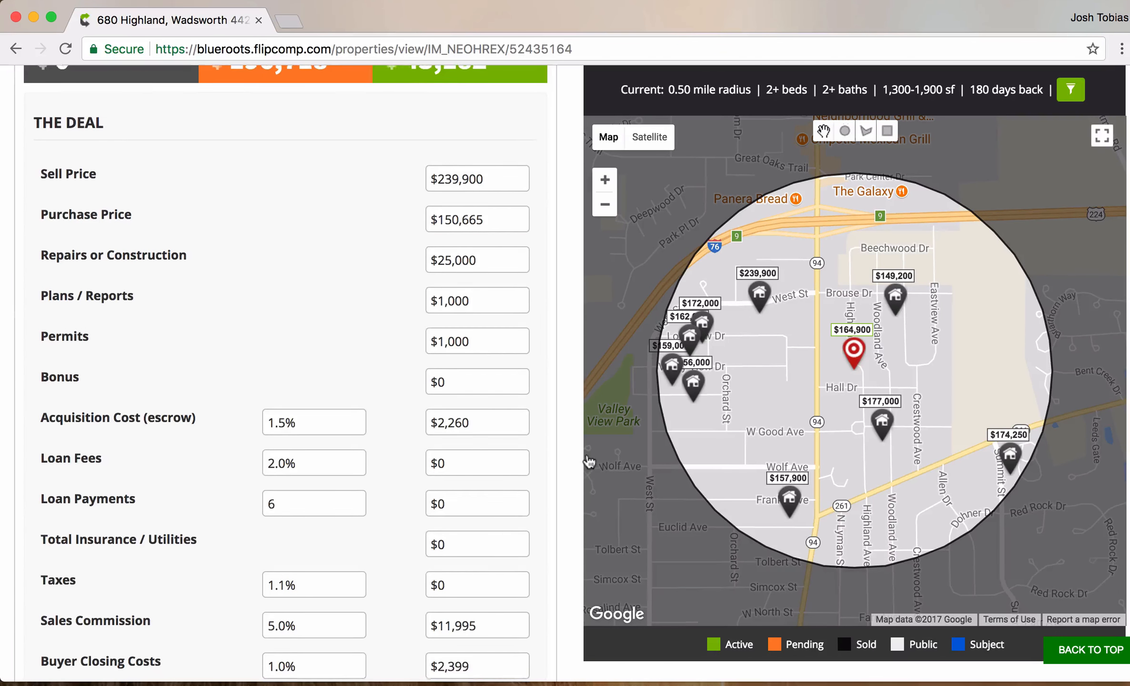
{"action": "scroll", "coordinate": [589, 462], "scroll_direction": "down", "scroll_amount": 8}
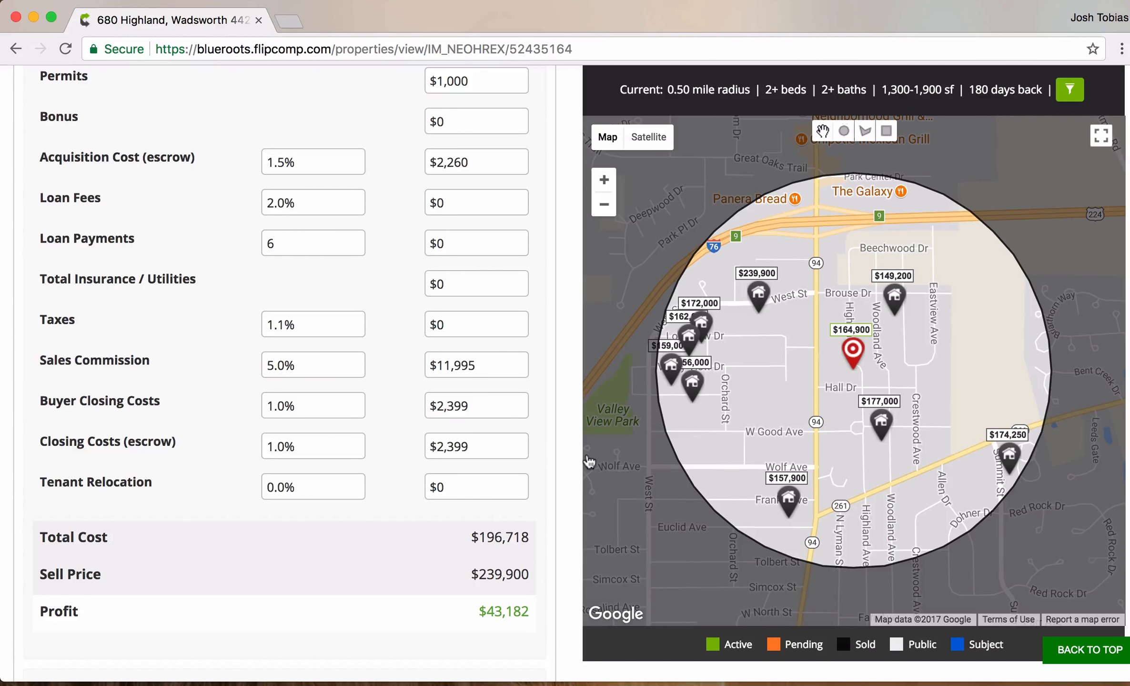
{"action": "scroll", "coordinate": [590, 461], "scroll_direction": "down", "scroll_amount": 5}
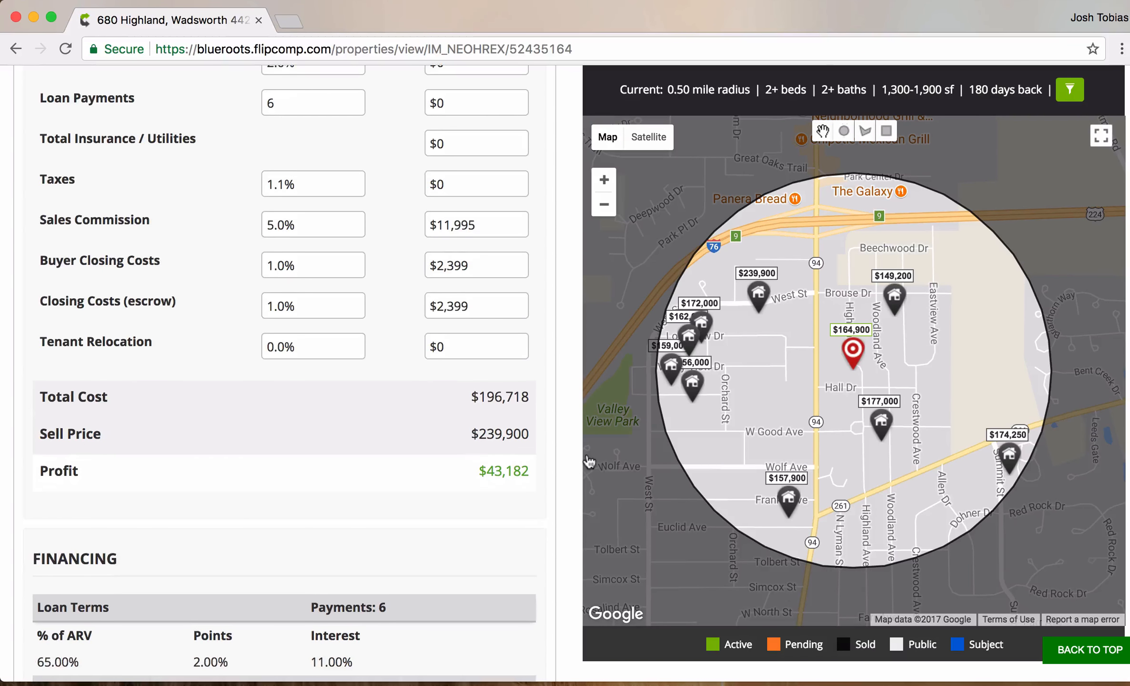
{"action": "scroll", "coordinate": [589, 461], "scroll_direction": "up", "scroll_amount": 11}
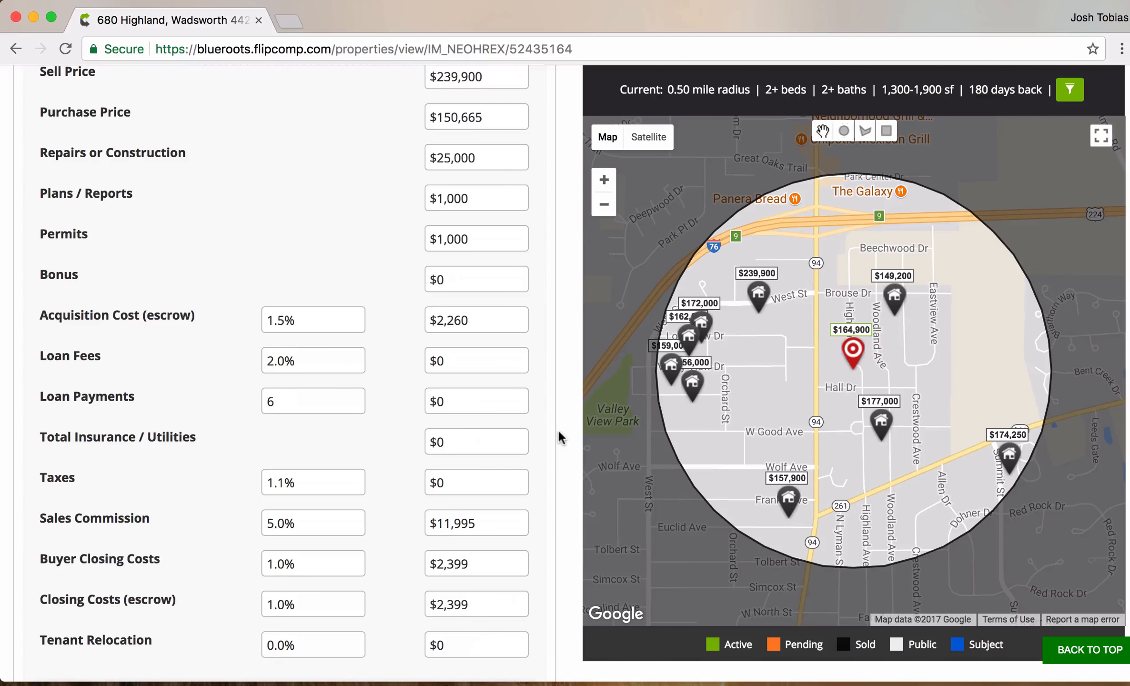
{"action": "scroll", "coordinate": [561, 438], "scroll_direction": "up", "scroll_amount": 2}
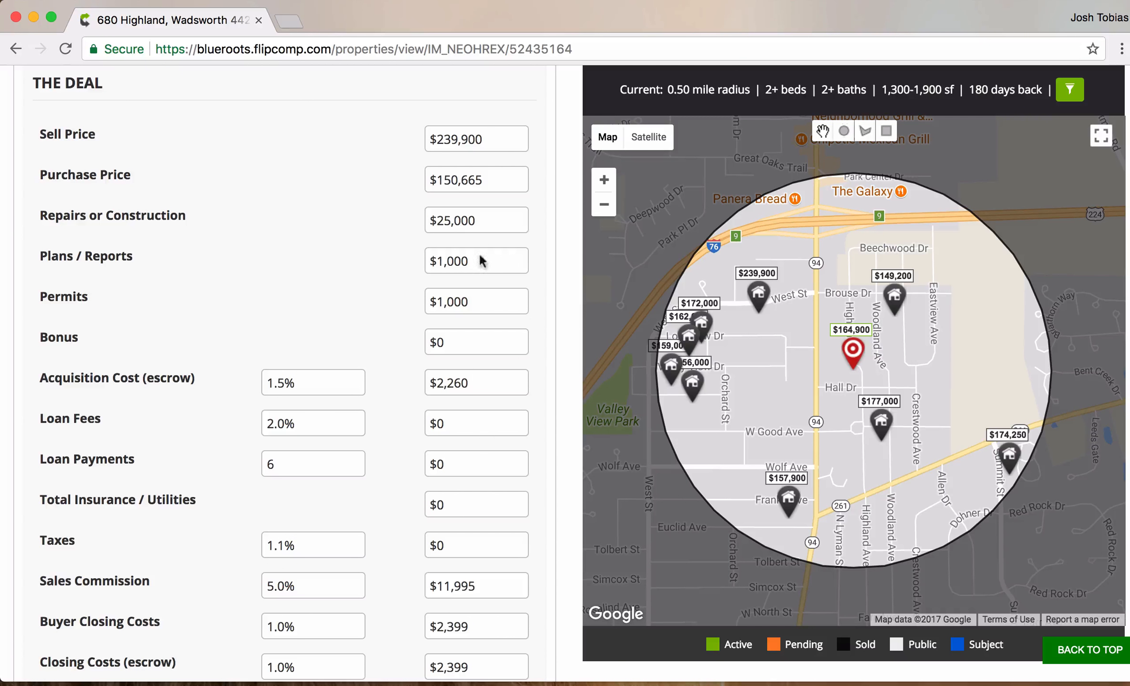
- Change the Repairs or Construction amount to 30000
{"action": "double_click", "coordinate": [461, 216]}
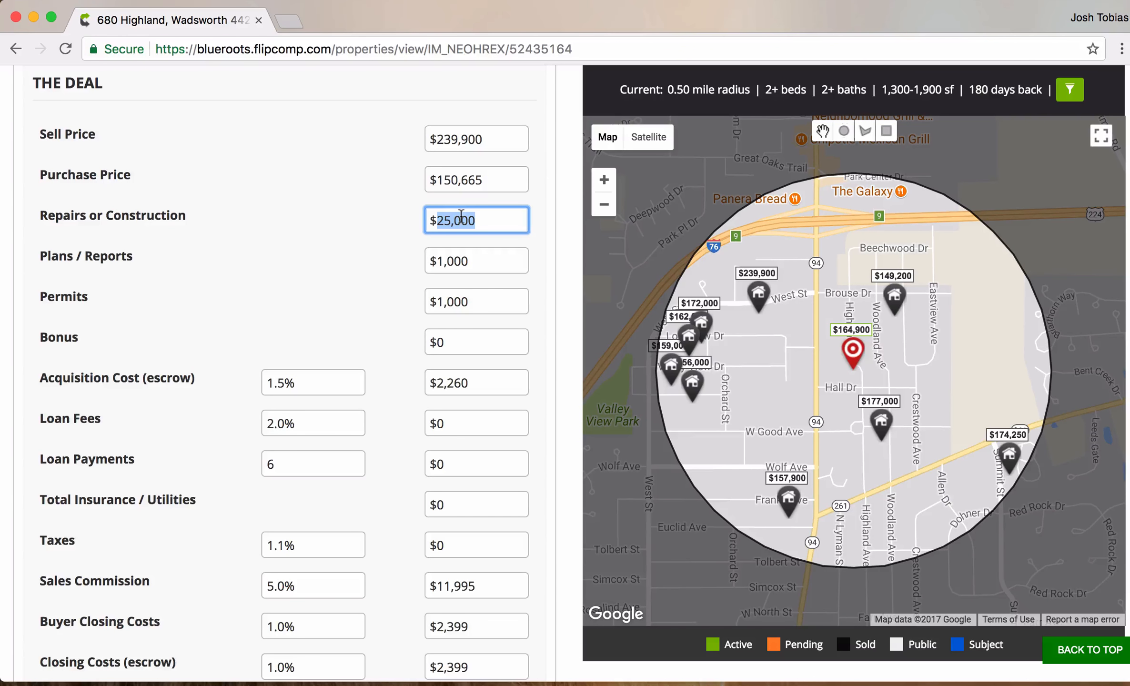
{"action": "type", "text": "30000"}
{"action": "key", "text": "Tab"}
{"action": "left_click", "coordinate": [560, 297]}
- Review the recalculated $201,718 total cost and $38,182 profit
{"action": "scroll", "coordinate": [561, 298], "scroll_direction": "down", "scroll_amount": 3}
{"action": "scroll", "coordinate": [561, 298], "scroll_direction": "down", "scroll_amount": 4}
{"action": "left_click_drag", "start_coordinate": [529, 496], "coordinate": [478, 494]}
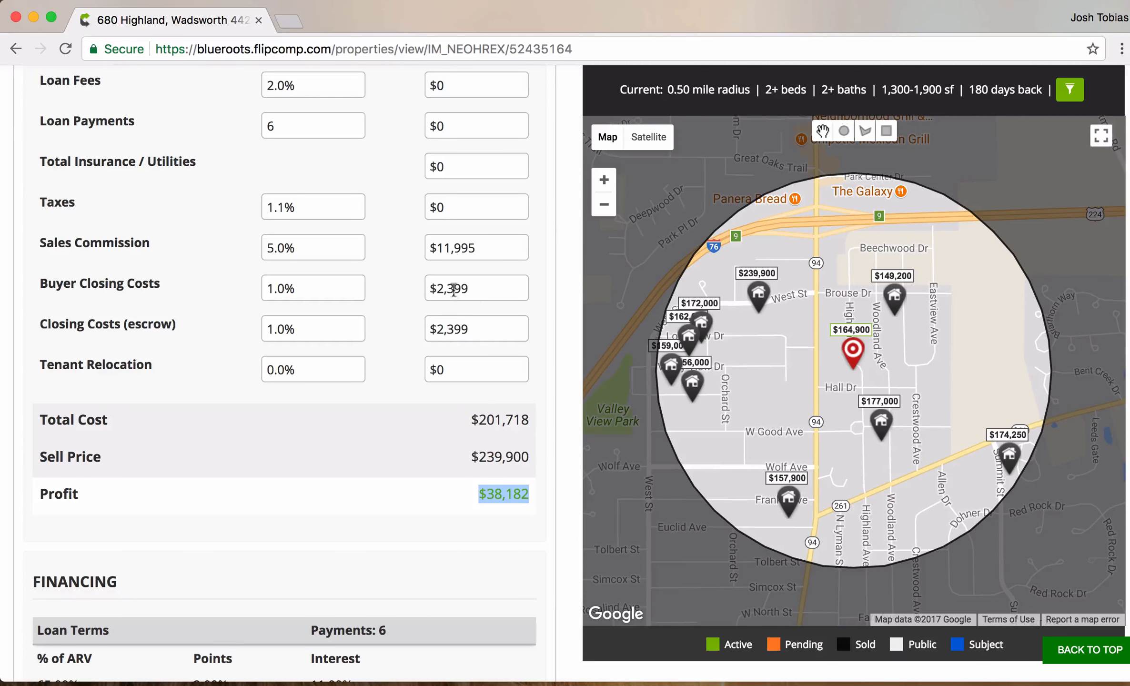
{"action": "scroll", "coordinate": [571, 386], "scroll_direction": "down", "scroll_amount": 4}
{"action": "scroll", "coordinate": [567, 389], "scroll_direction": "down", "scroll_amount": 1}
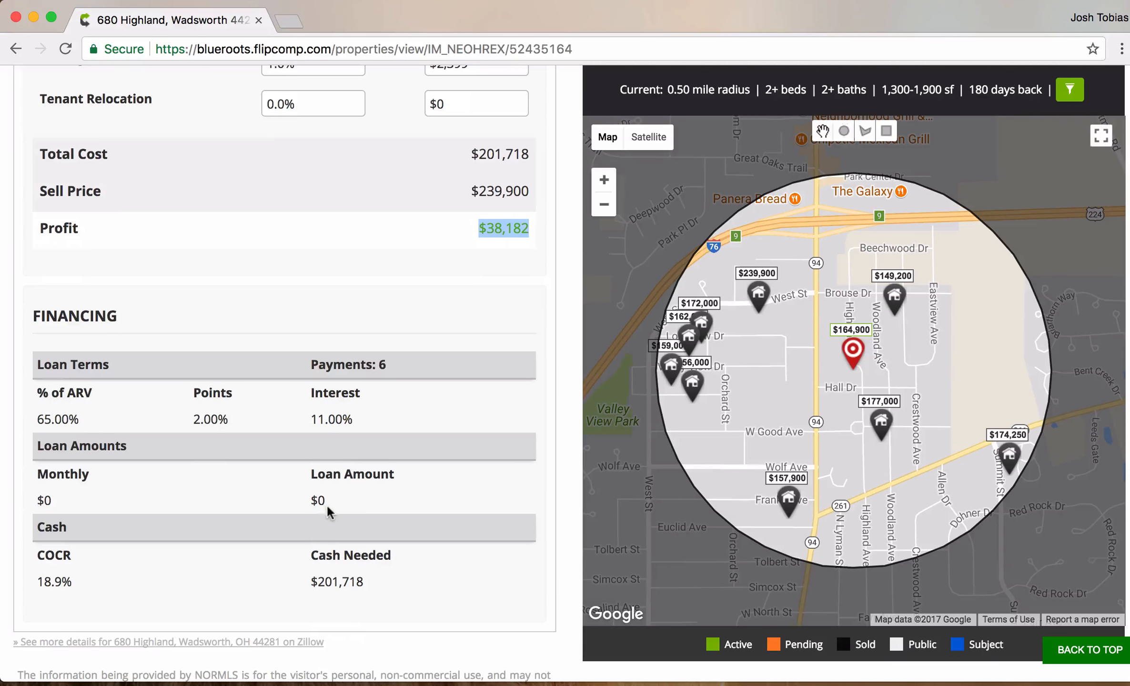
{"action": "scroll", "coordinate": [564, 498], "scroll_direction": "up", "scroll_amount": 6}
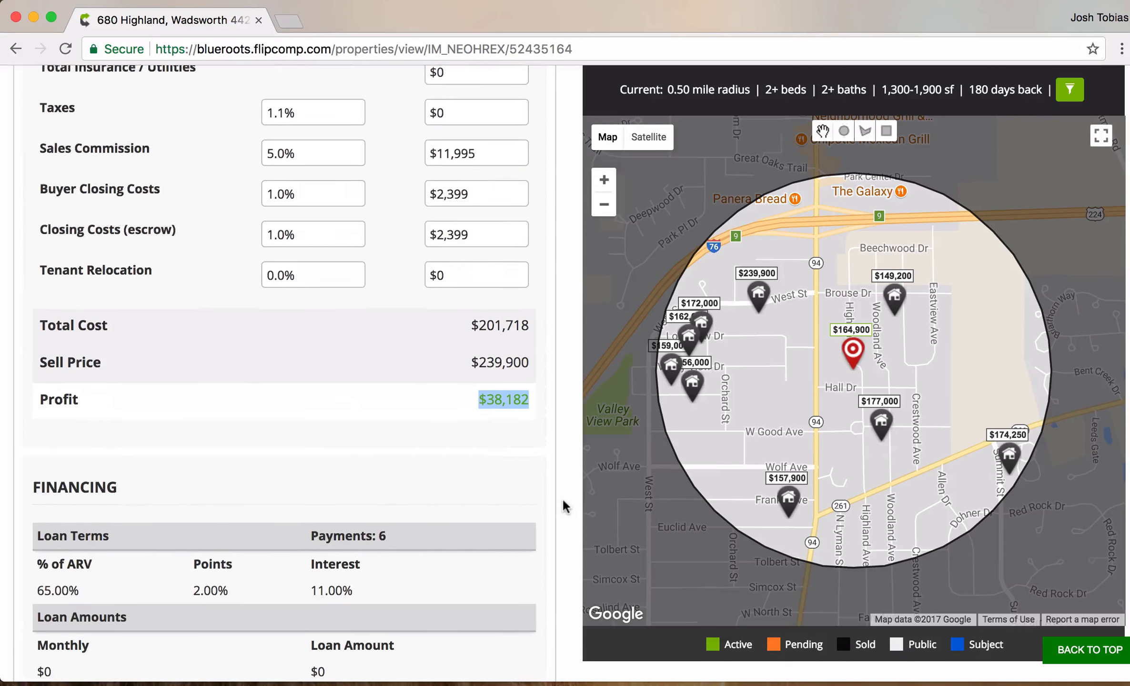
{"action": "scroll", "coordinate": [561, 500], "scroll_direction": "up", "scroll_amount": 12}
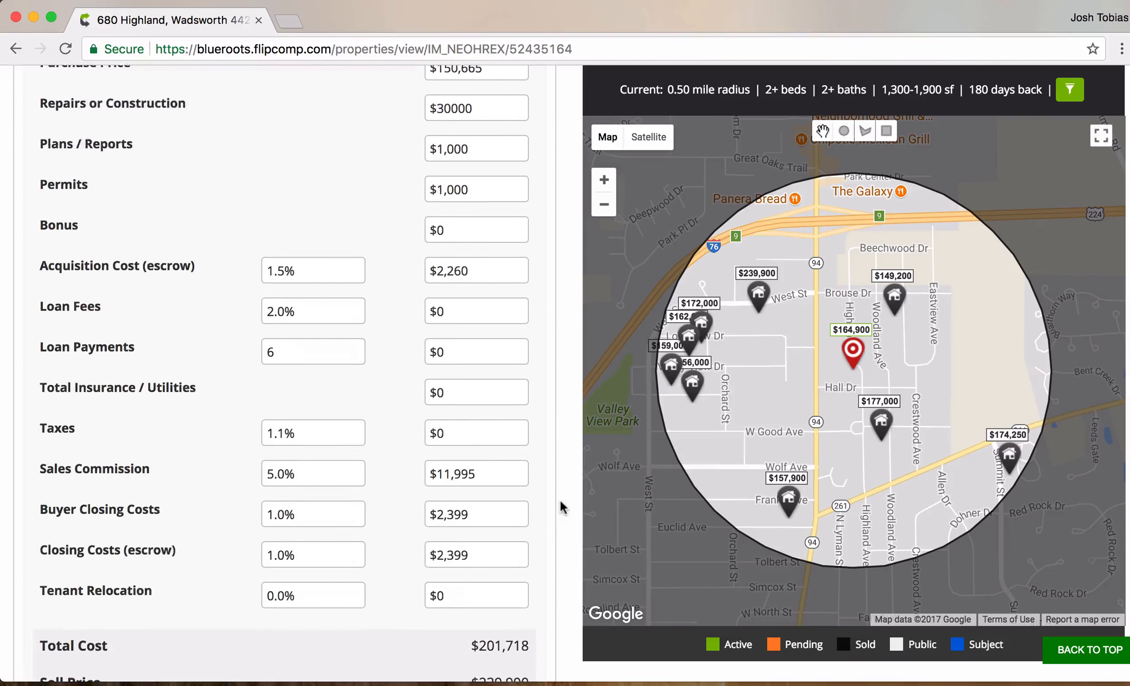
{"action": "scroll", "coordinate": [561, 507], "scroll_direction": "up", "scroll_amount": 11}
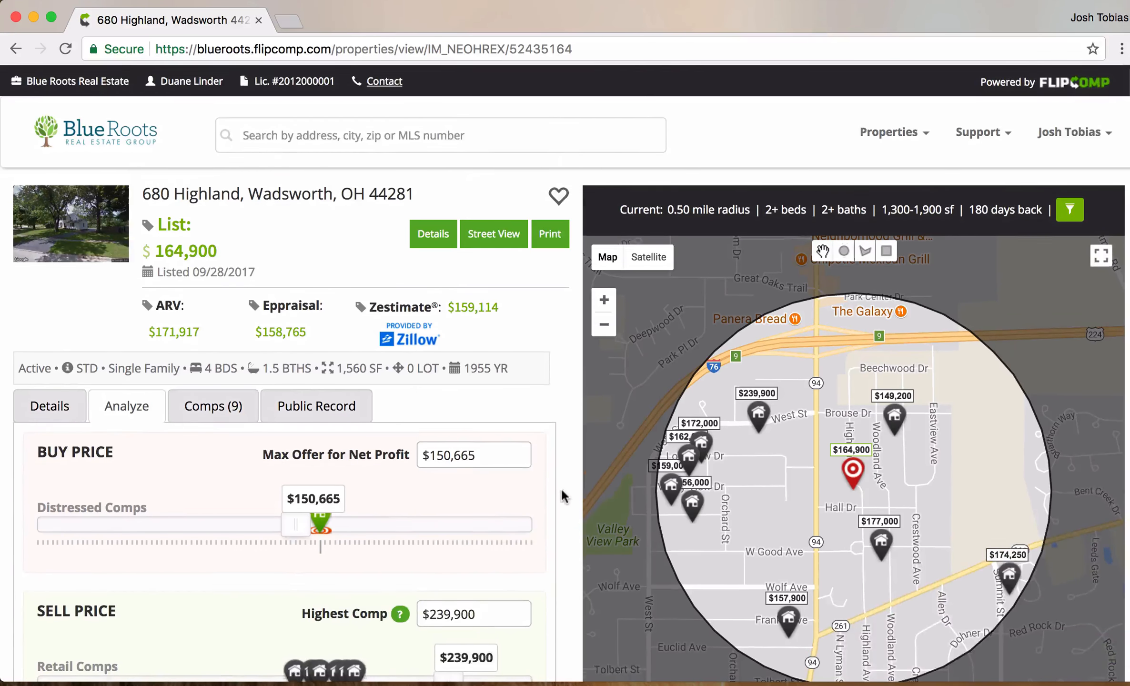
- Go back to the Property List and open Support from the navigation menu
{"action": "left_click", "coordinate": [113, 138]}
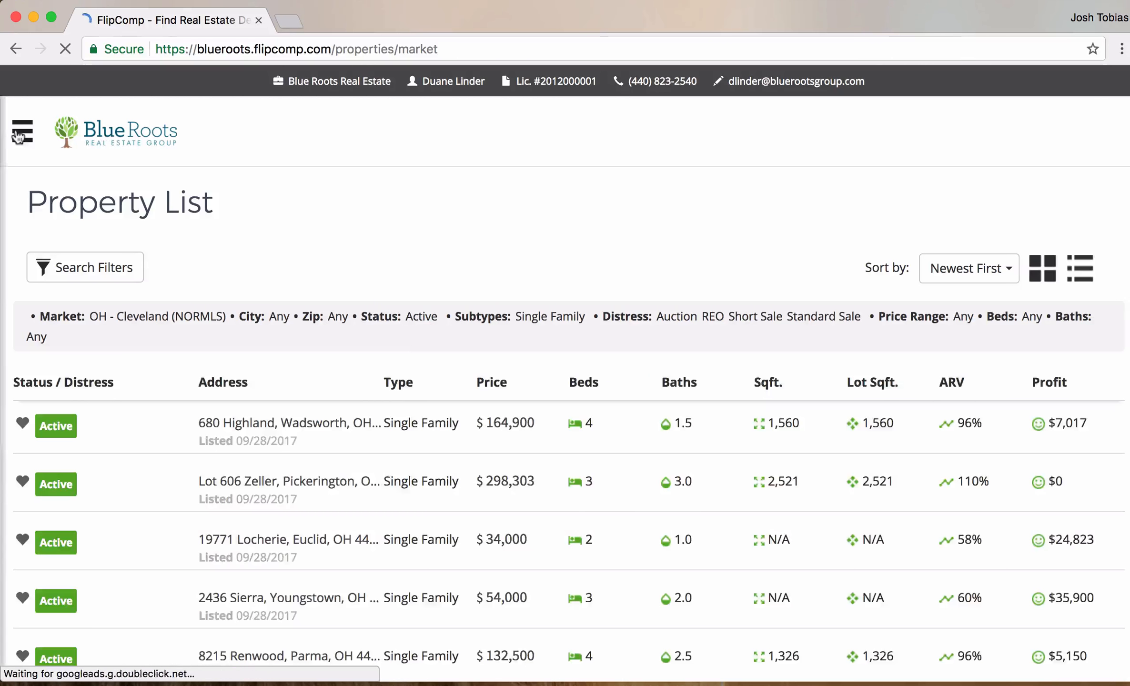
{"action": "left_click", "coordinate": [20, 131]}
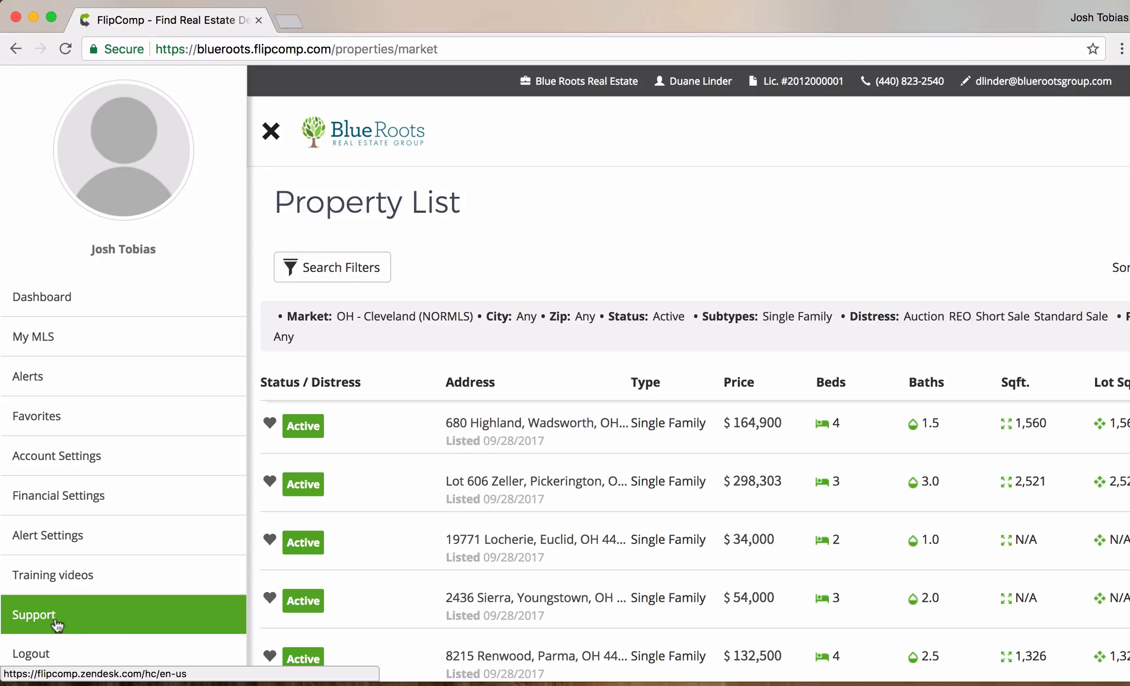
{"action": "left_click", "coordinate": [45, 620]}
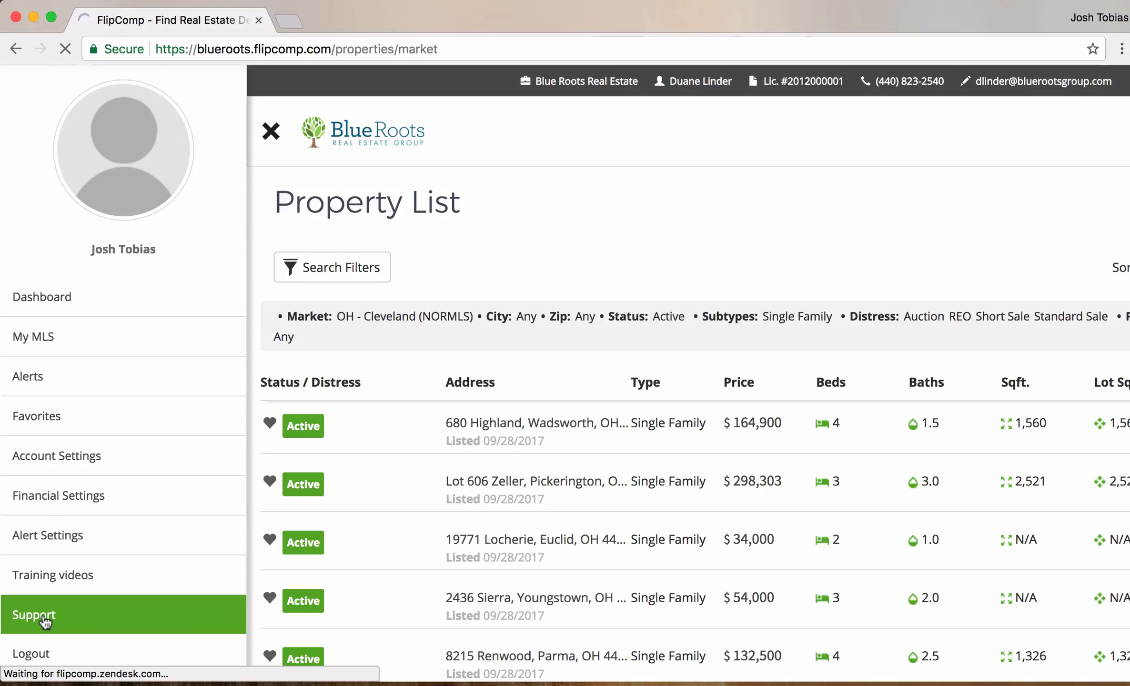